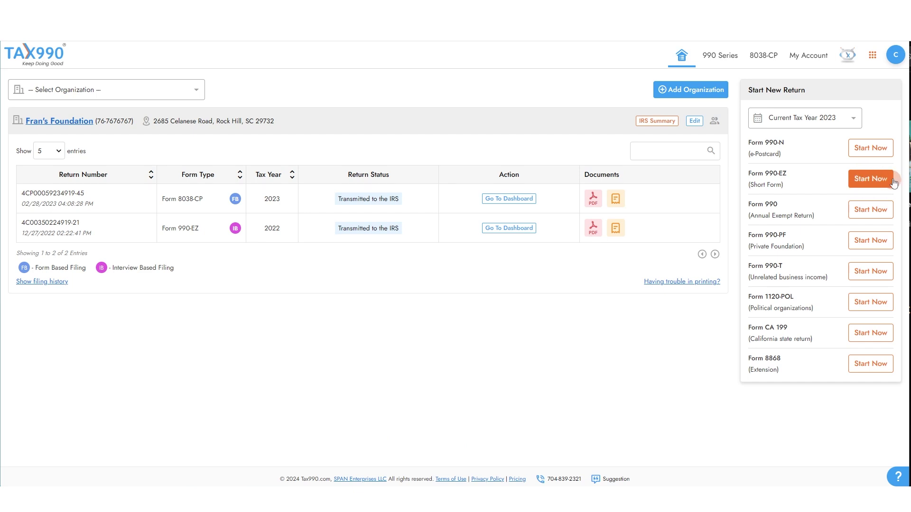
- Start a new 2023 Form 990-EZ return for Fran's Foundation
left_click(860, 183)
scroll(446, 169, "down", 1)
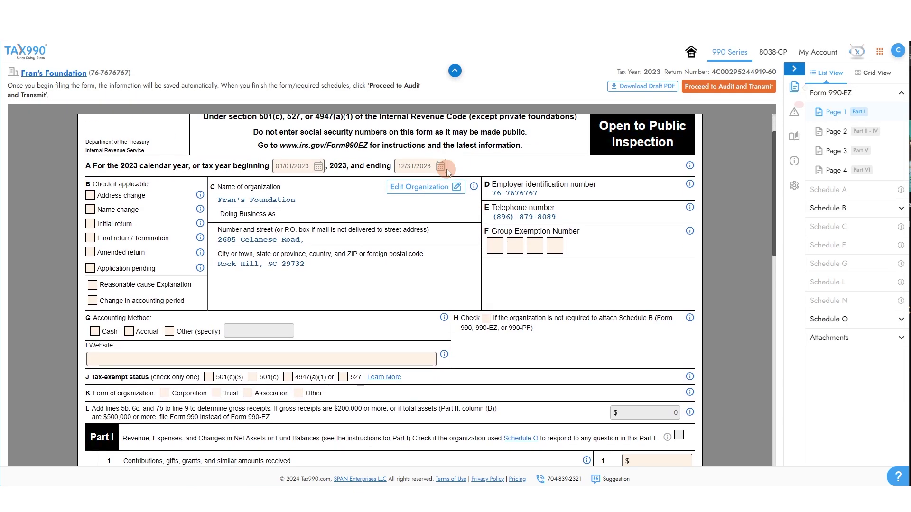
scroll(447, 171, "up", 1)
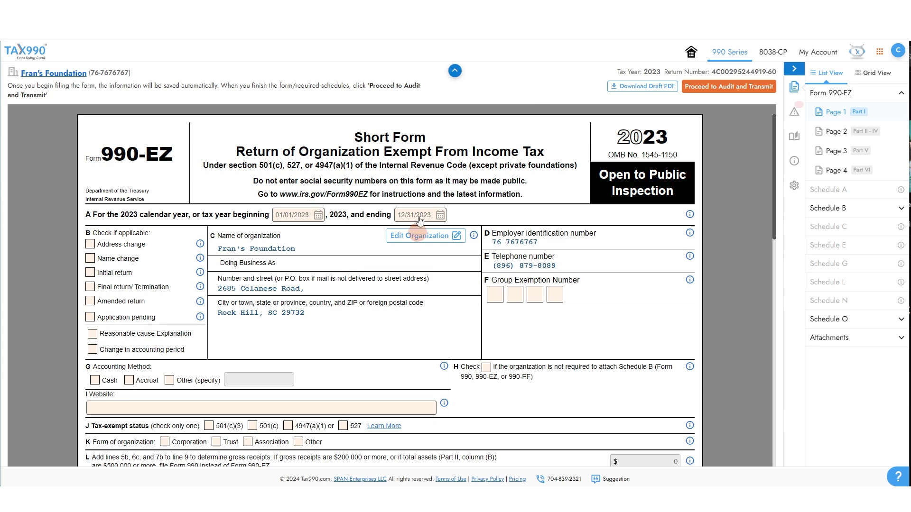
scroll(332, 171, "down", 1)
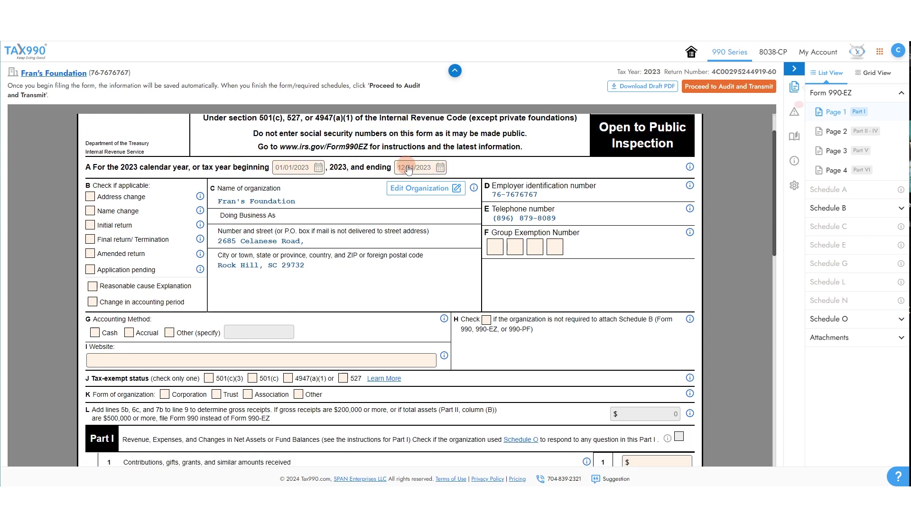
scroll(409, 166, "down", 1)
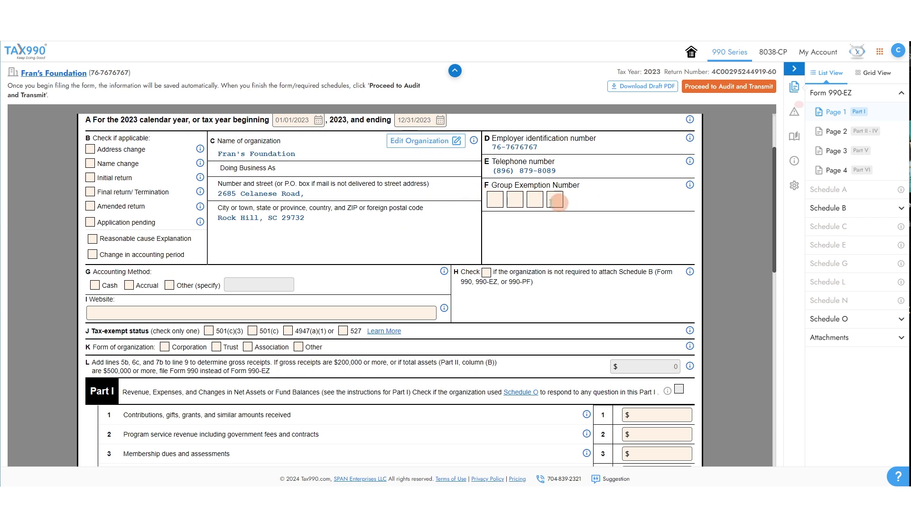
scroll(533, 185, "down", 2)
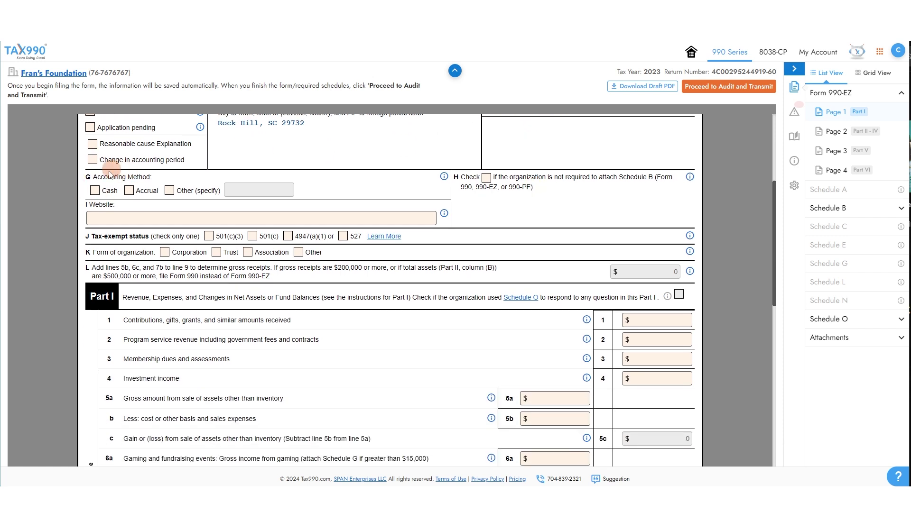
- Mark Cash accounting, 501(c)(3) exempt status and Corporation as the form of organization
left_click(95, 192)
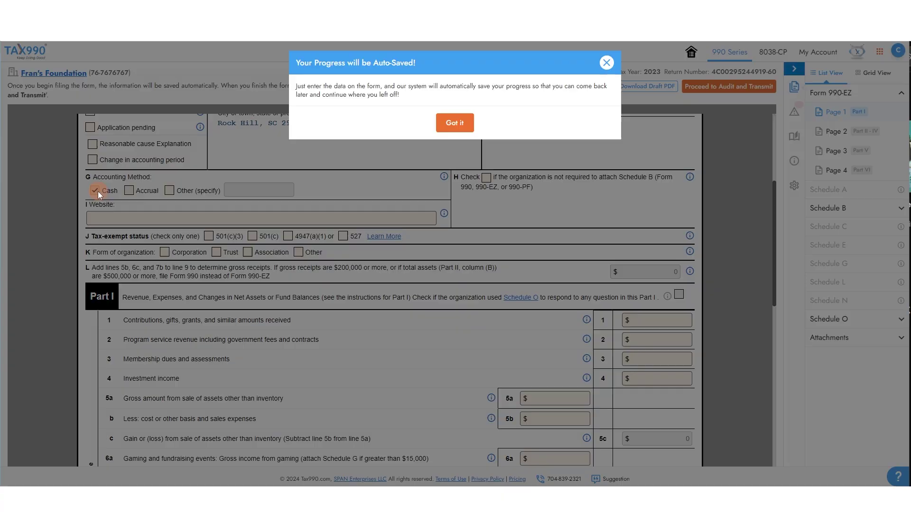
left_click(451, 122)
left_click(208, 218)
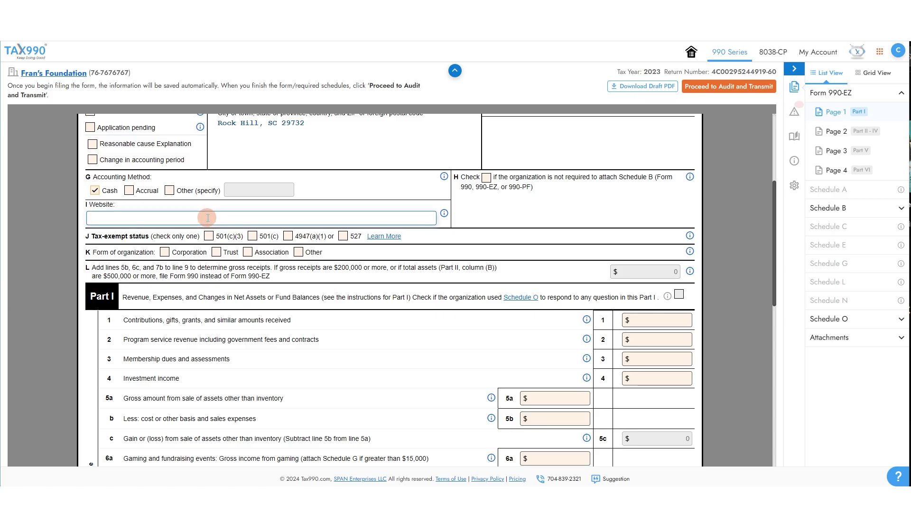
left_click(467, 209)
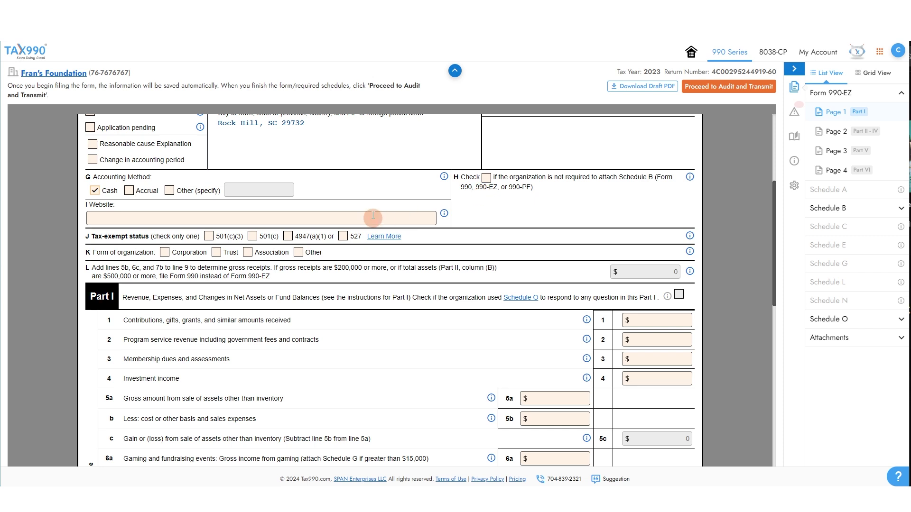
left_click(208, 236)
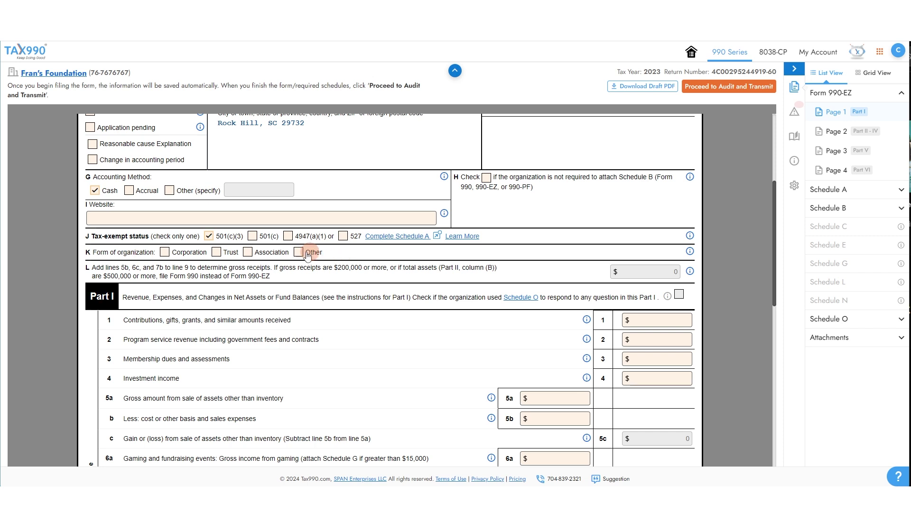
left_click(164, 253)
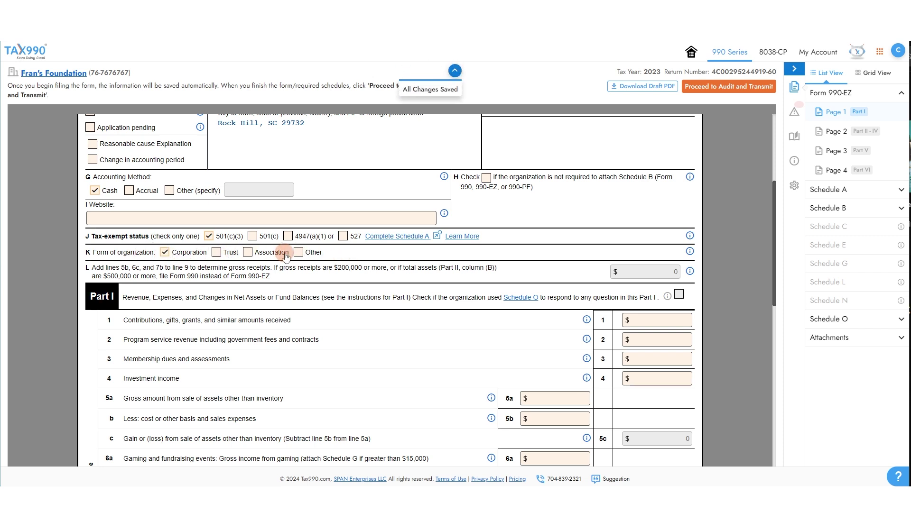
- Enter 10000 as line 1 contributions, carrying 10000 into total revenue and net assets
scroll(267, 176, "down", 3)
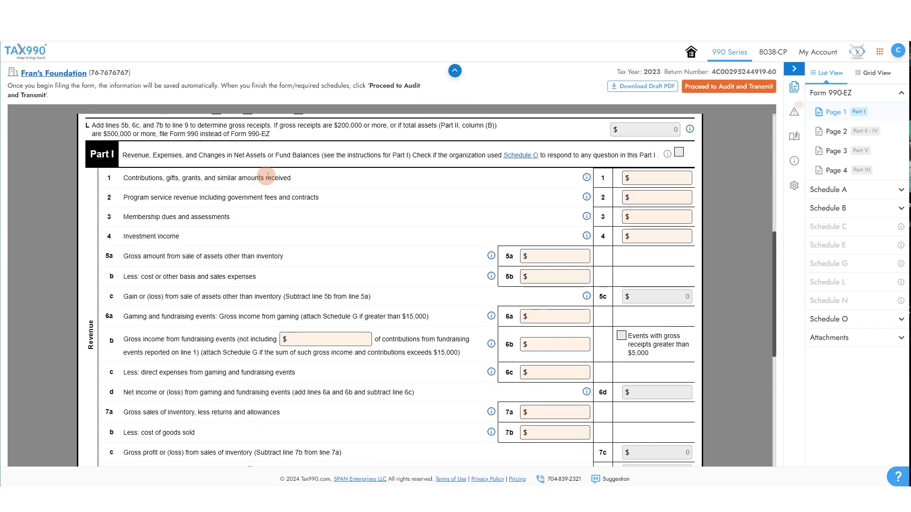
left_click(654, 176)
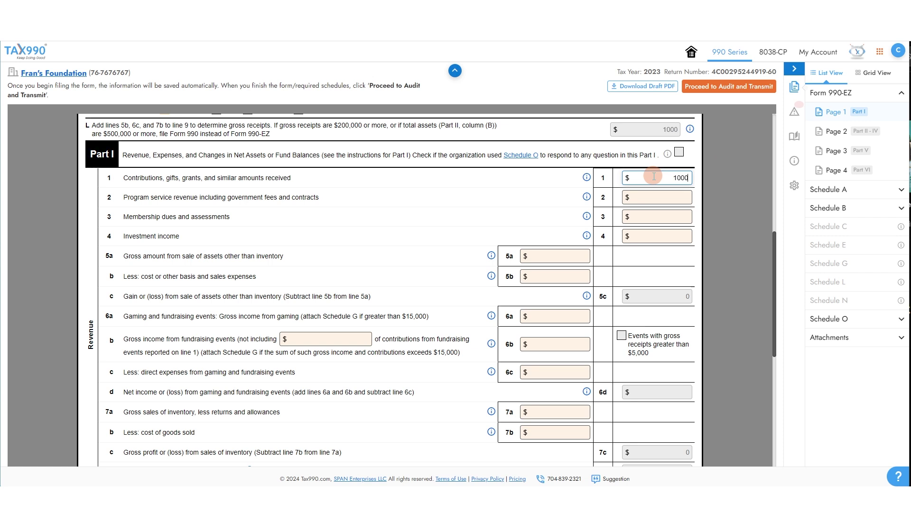
key("Tab")
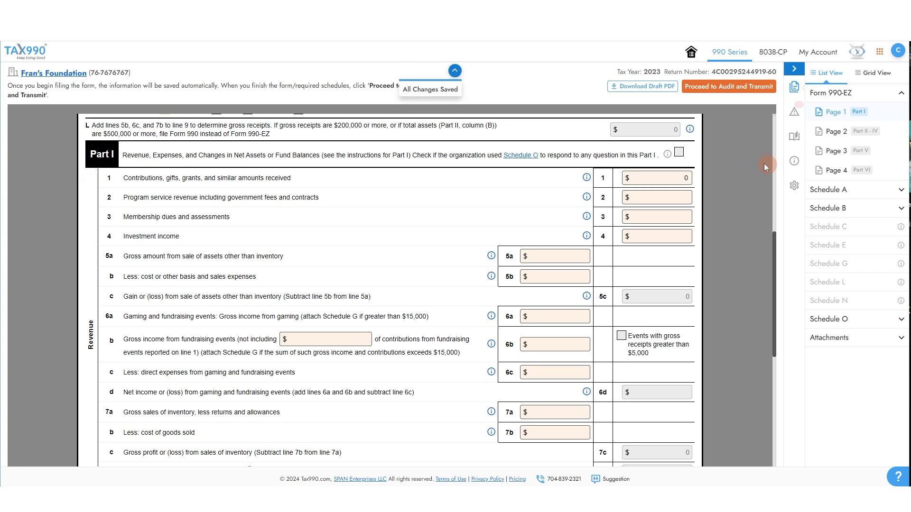
scroll(114, 163, "down", 1)
scroll(112, 197, "down", 3)
scroll(113, 331, "up", 2)
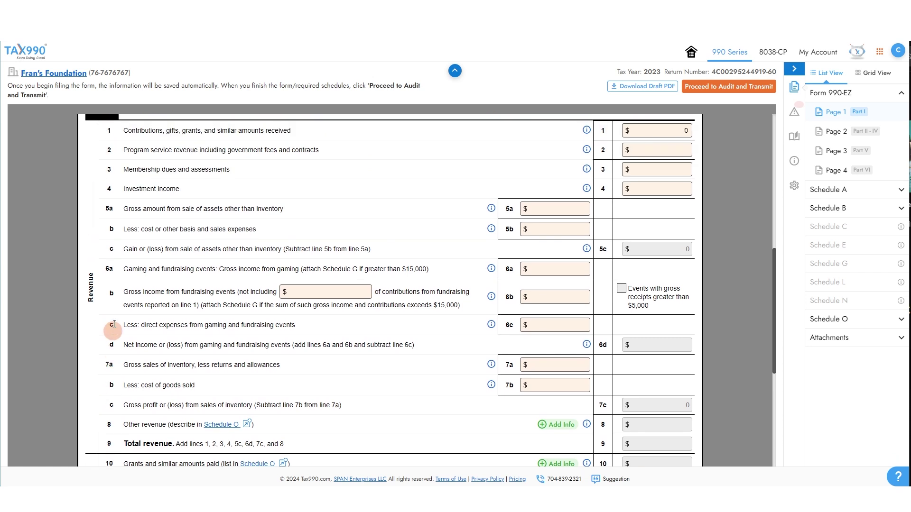
left_click(665, 127)
type("10000")
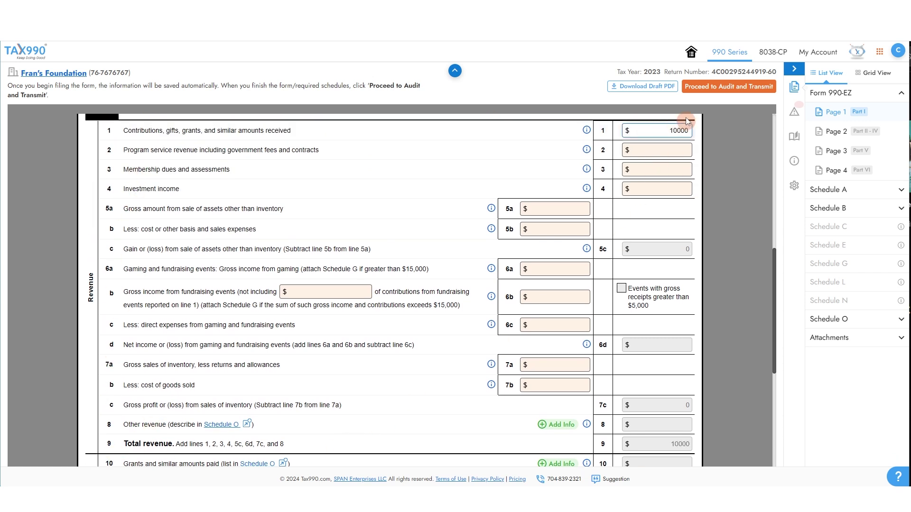
left_click(514, 175)
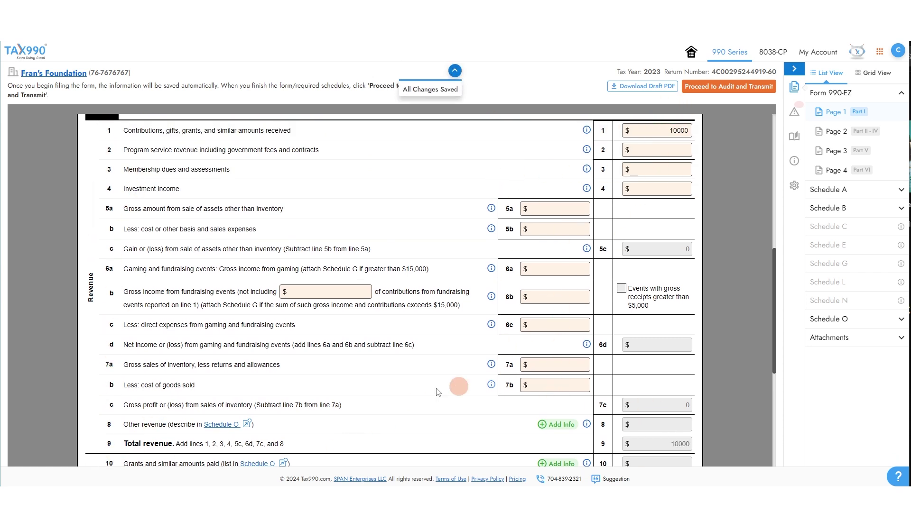
scroll(299, 272, "down", 5)
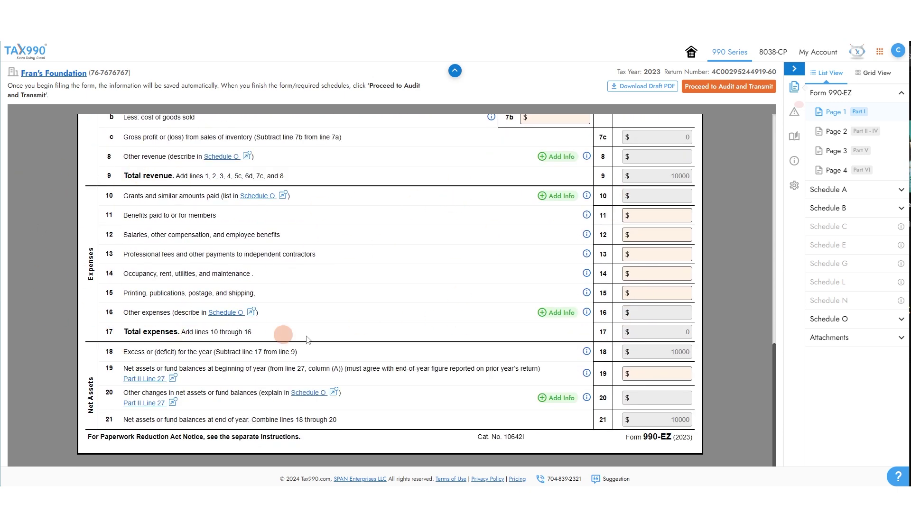
- Review the line 10 grants details without adding any, then move to Page 2's balance sheet
left_click(548, 195)
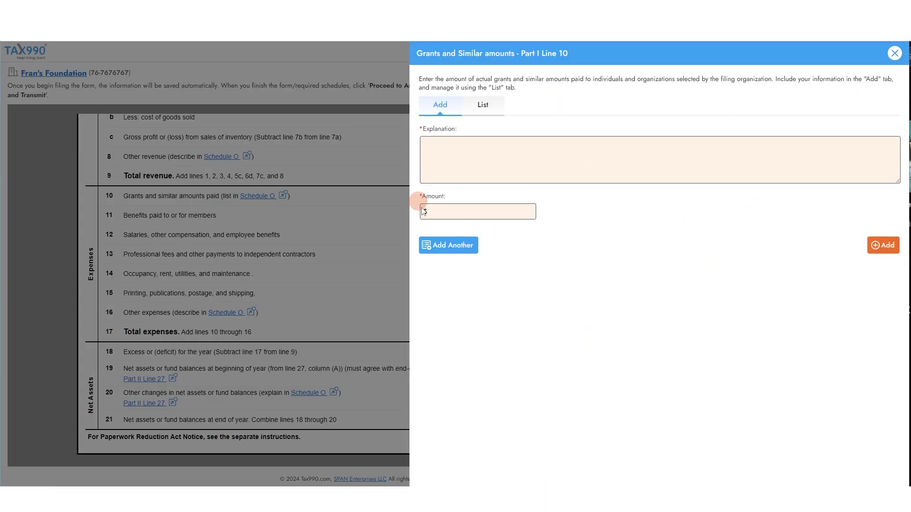
left_click(894, 53)
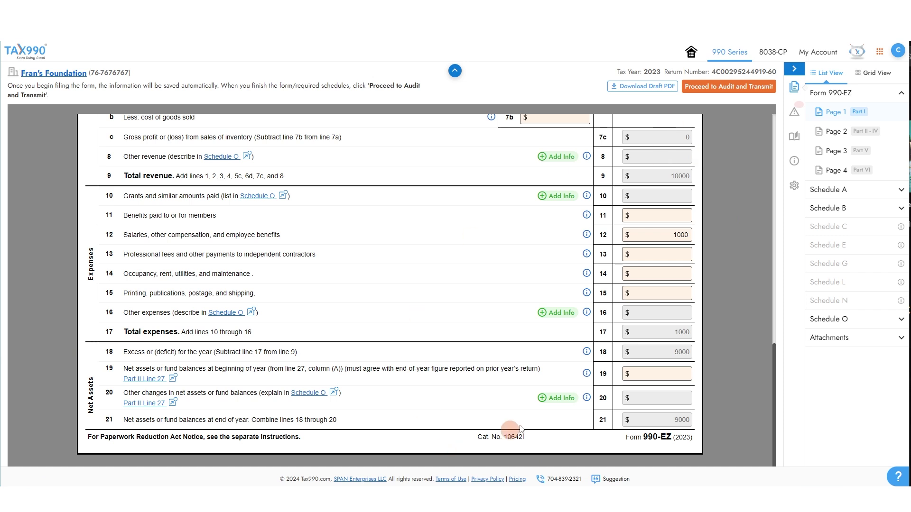
left_click(844, 131)
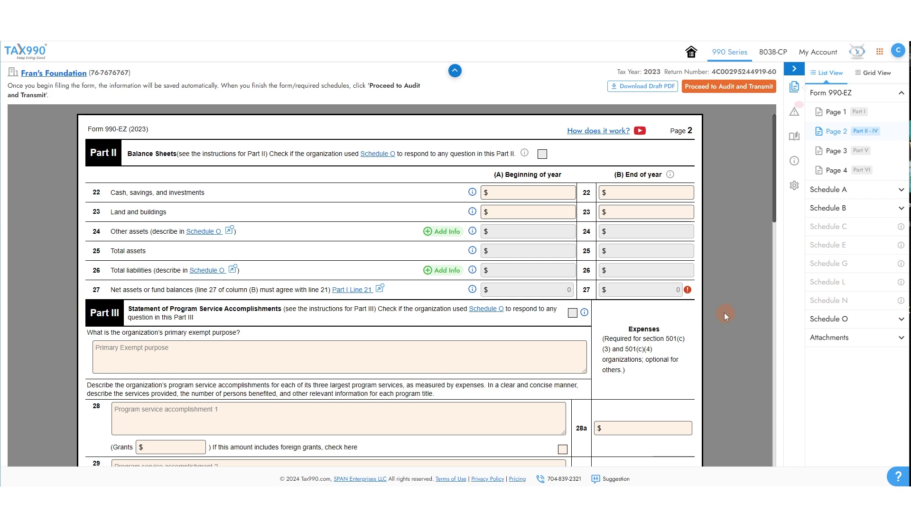
- Set line 22 cash to 0 at beginning of year and 9000 at end of year
left_click(564, 193)
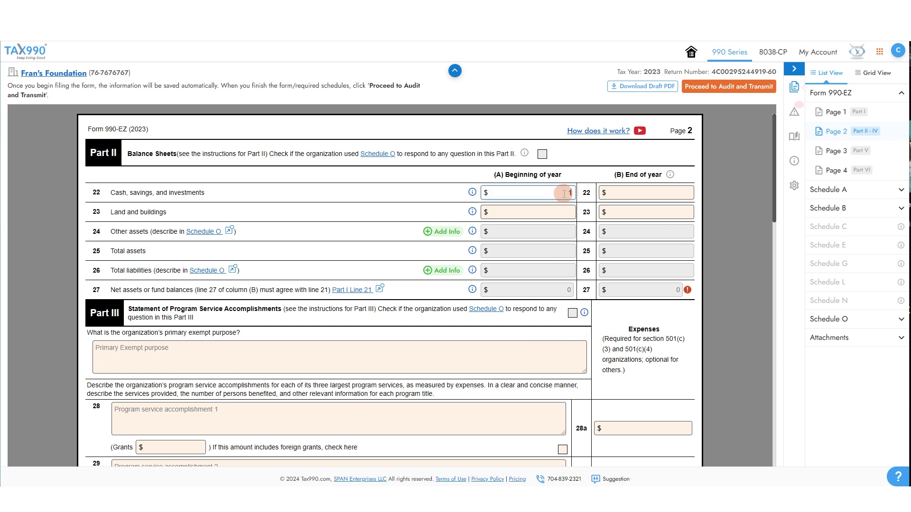
key("Tab")
type("1")
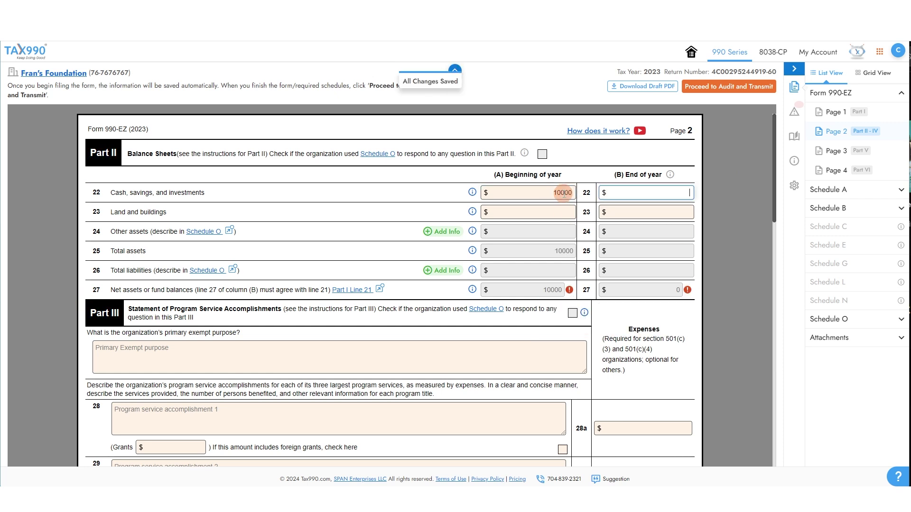
type("0000")
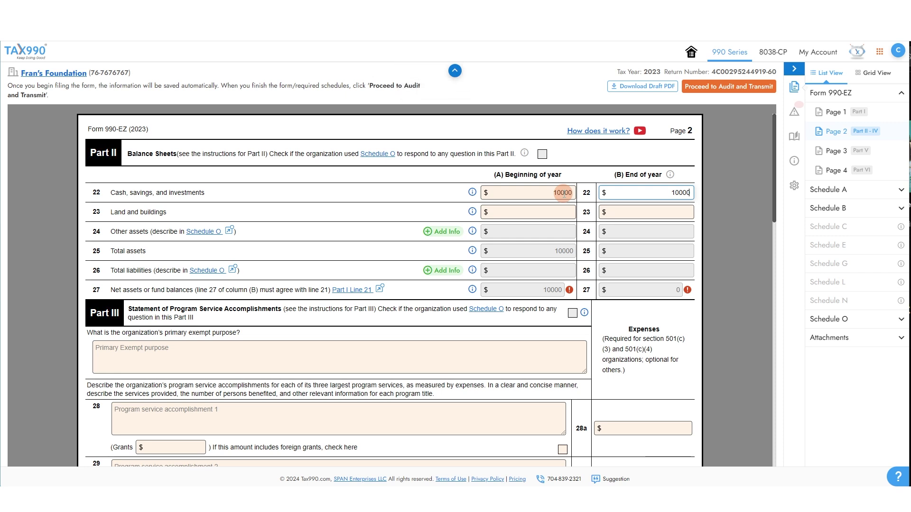
left_click(704, 261)
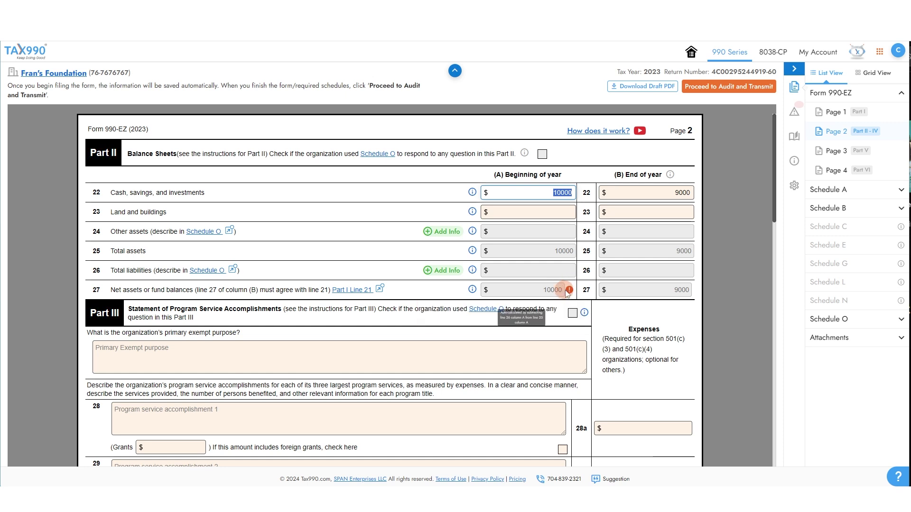
type("0")
left_click(664, 212)
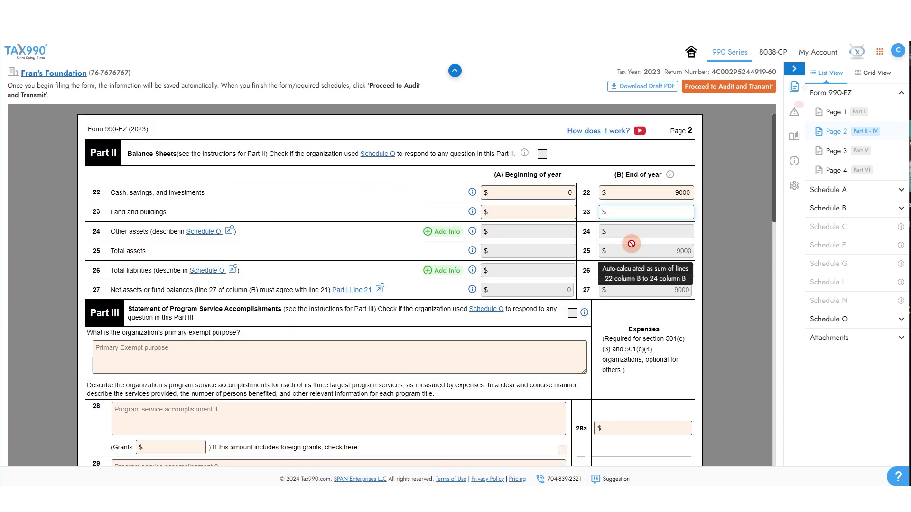
- Enter 'information' as the primary exempt purpose and the line 28 program accomplishment
scroll(631, 244, "down", 4)
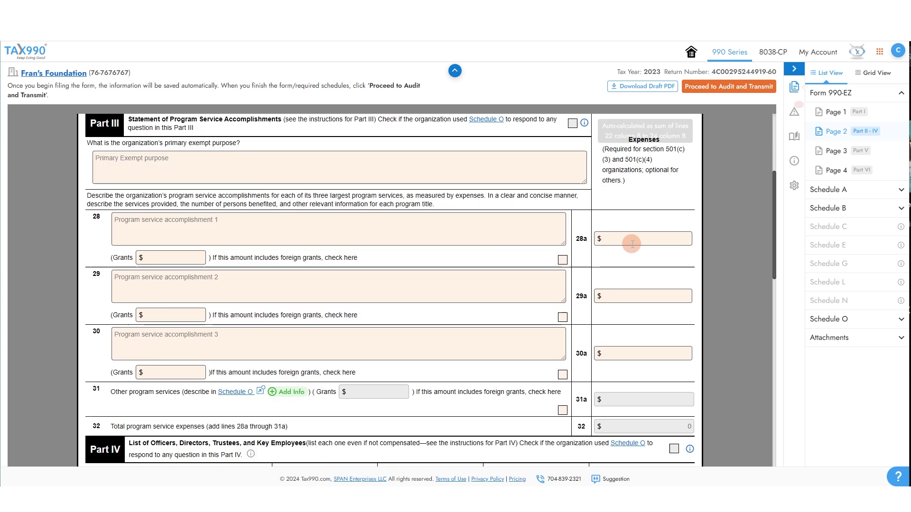
left_click(181, 156)
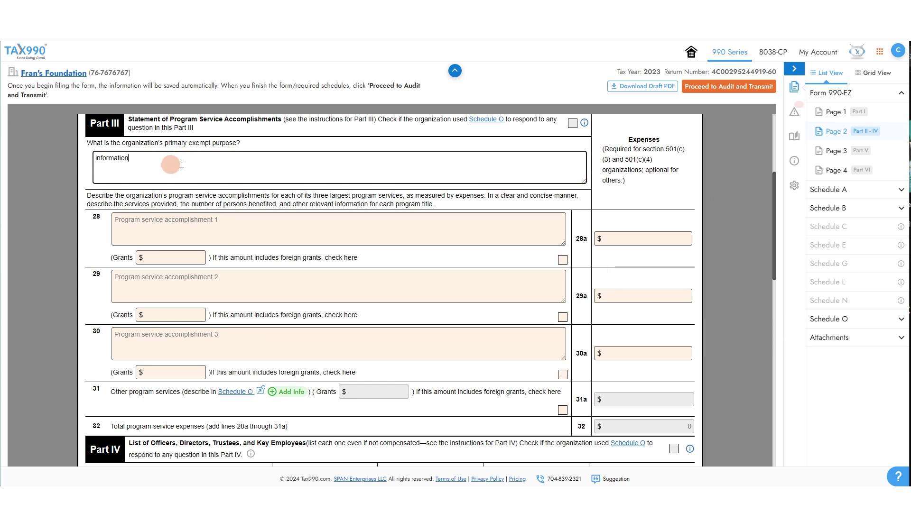
left_click(239, 222)
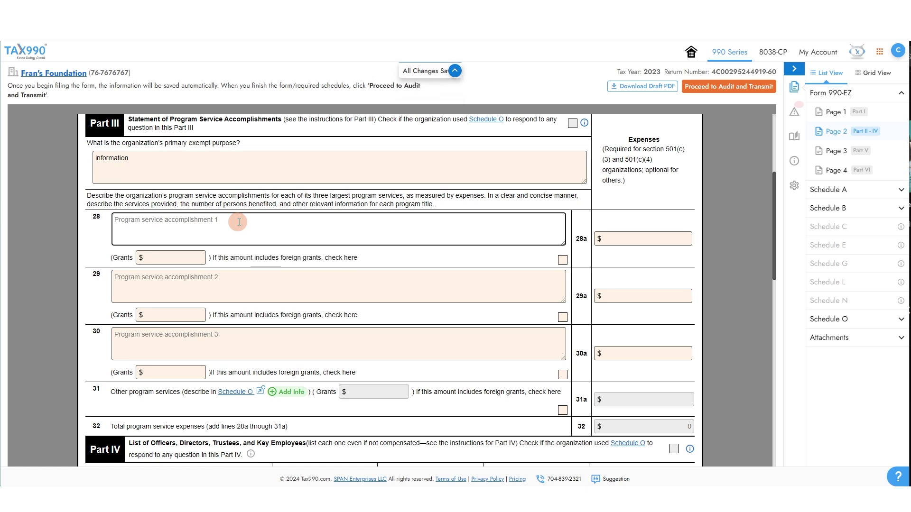
type("information")
left_click(166, 258)
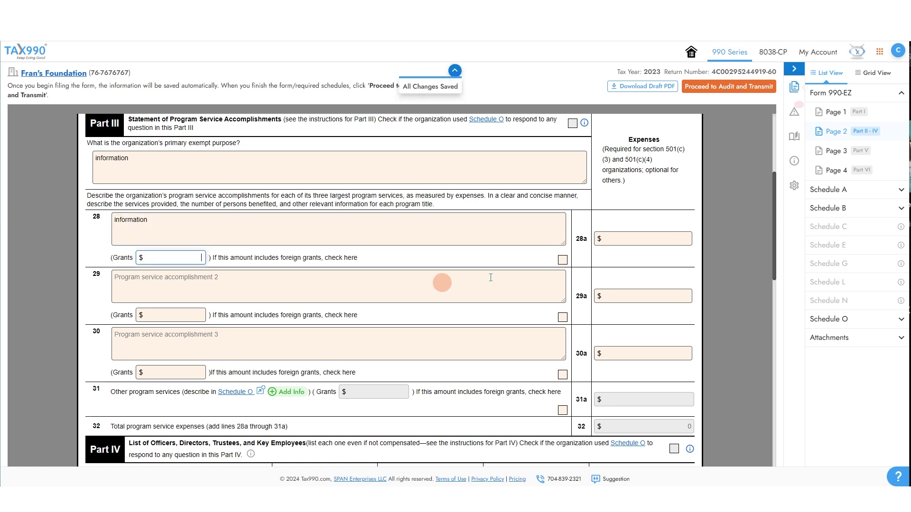
left_click(679, 238)
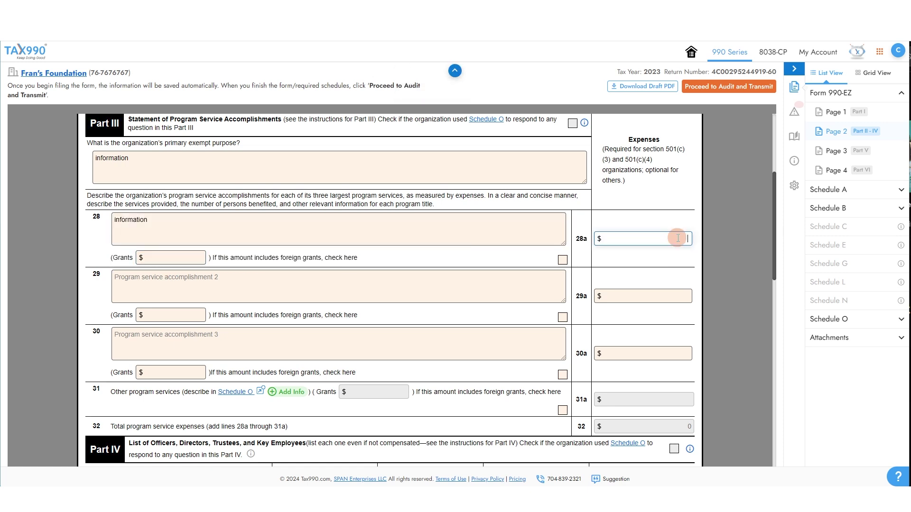
scroll(678, 238, "down", 3)
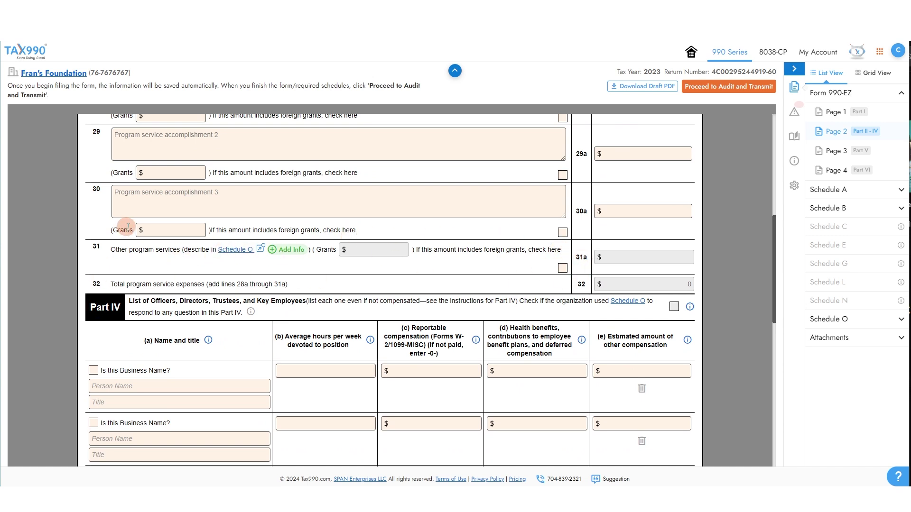
- Add the first officer: name, title CEO, 10 hours weekly, 1000 compensation, 0 benefits and other
scroll(134, 254, "down", 1)
scroll(135, 254, "down", 3)
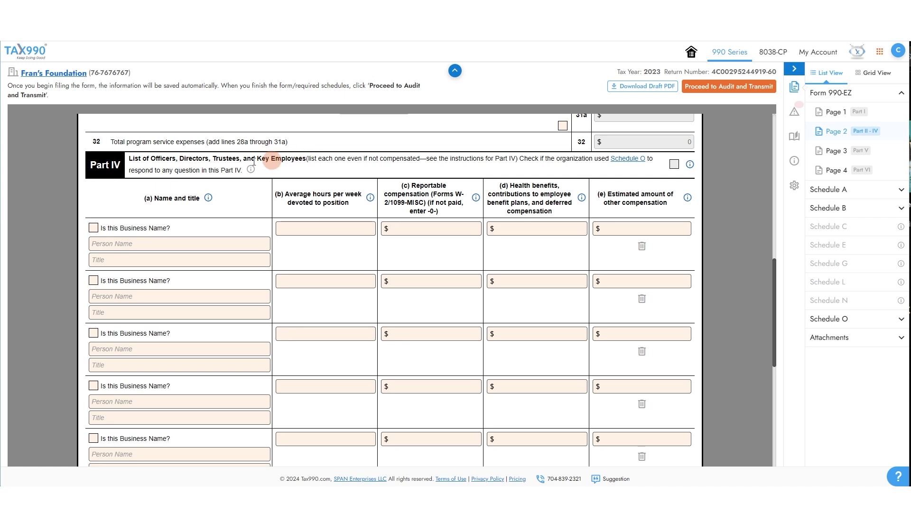
left_click(180, 248)
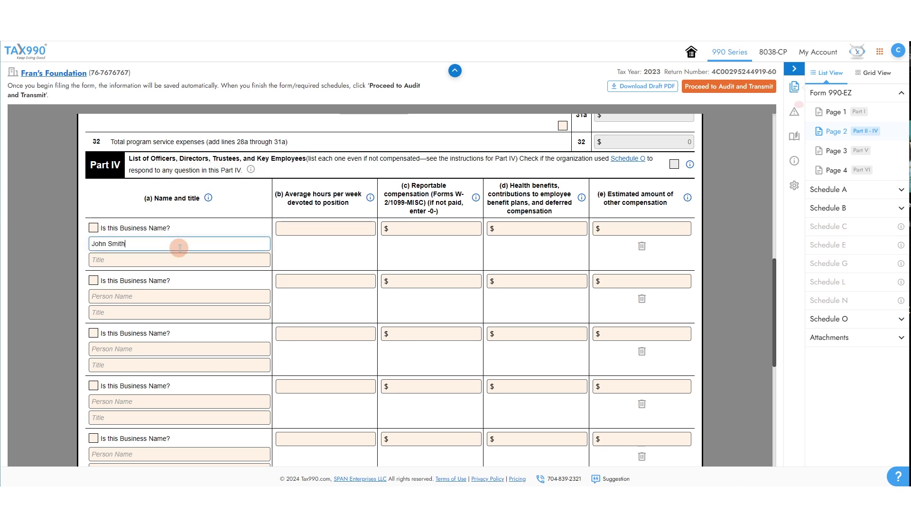
key("Tab")
type("CEO")
left_click(357, 222)
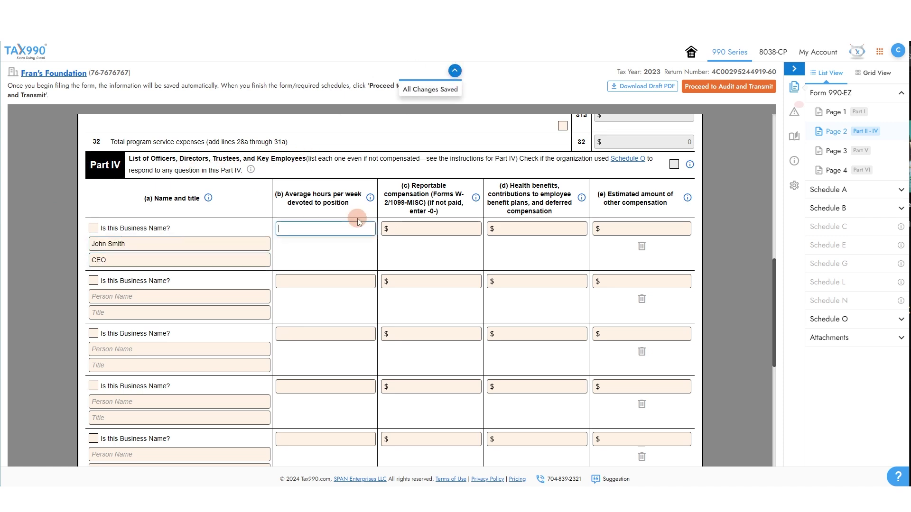
type("10")
key("Tab")
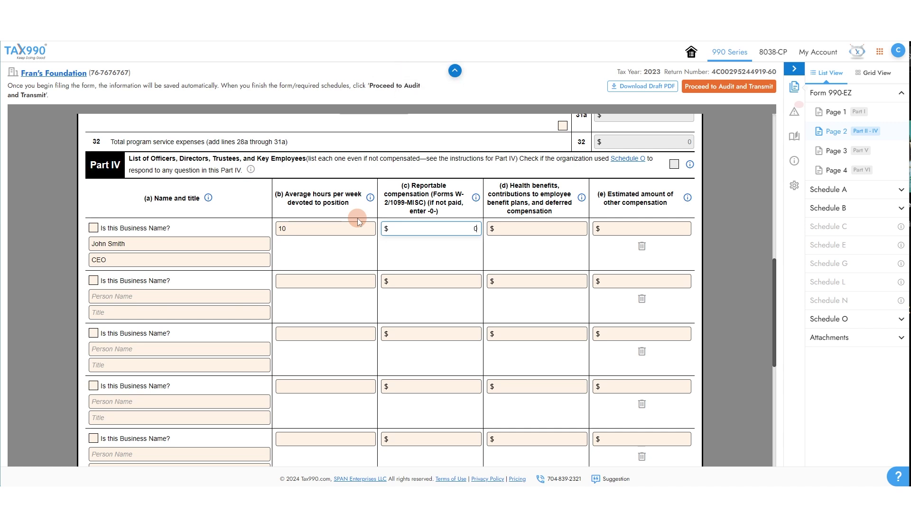
type("1000")
key("Tab")
type("0")
key("Tab")
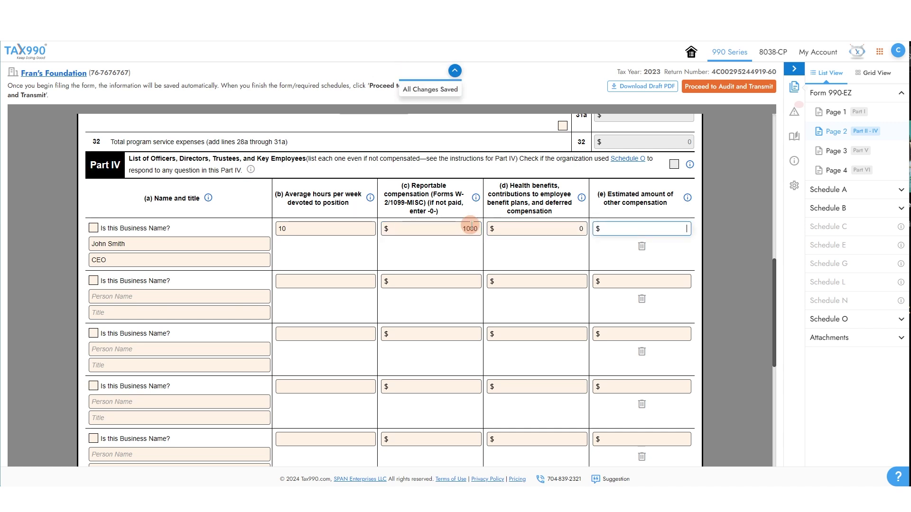
type("0")
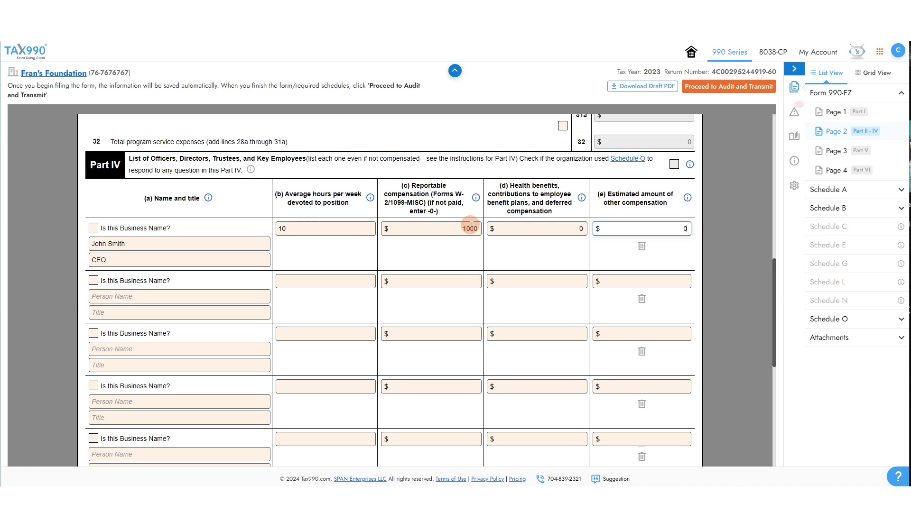
left_click(681, 211)
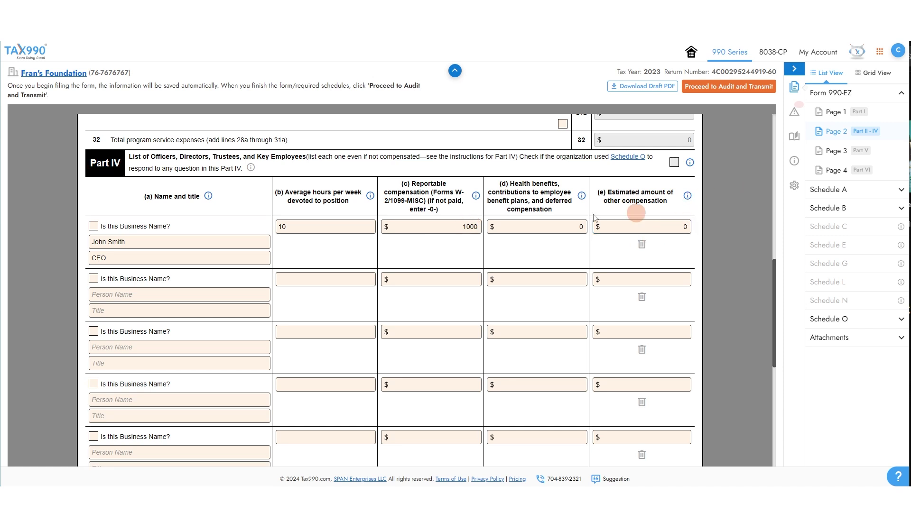
- On Page 3's Part V, answer No to line 33
left_click(833, 150)
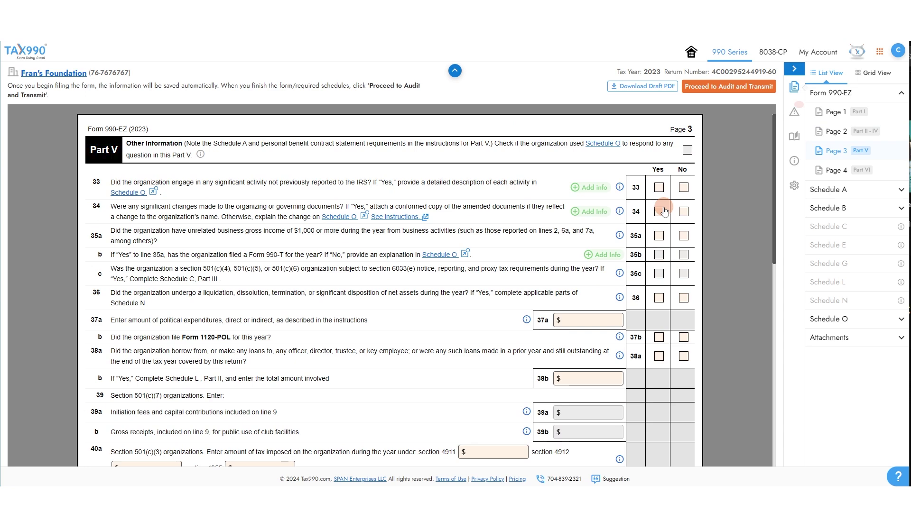
scroll(660, 208, "down", 4)
scroll(652, 204, "down", 5)
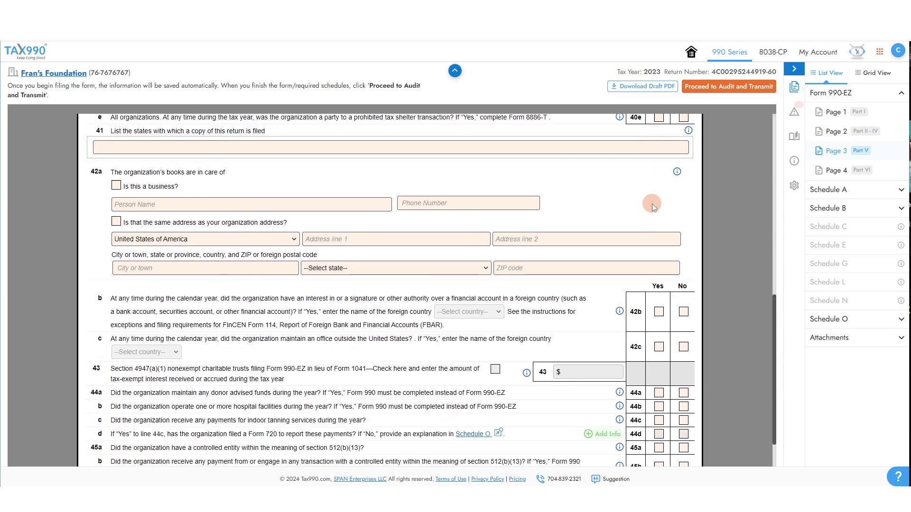
scroll(651, 204, "down", 1)
scroll(651, 203, "up", 10)
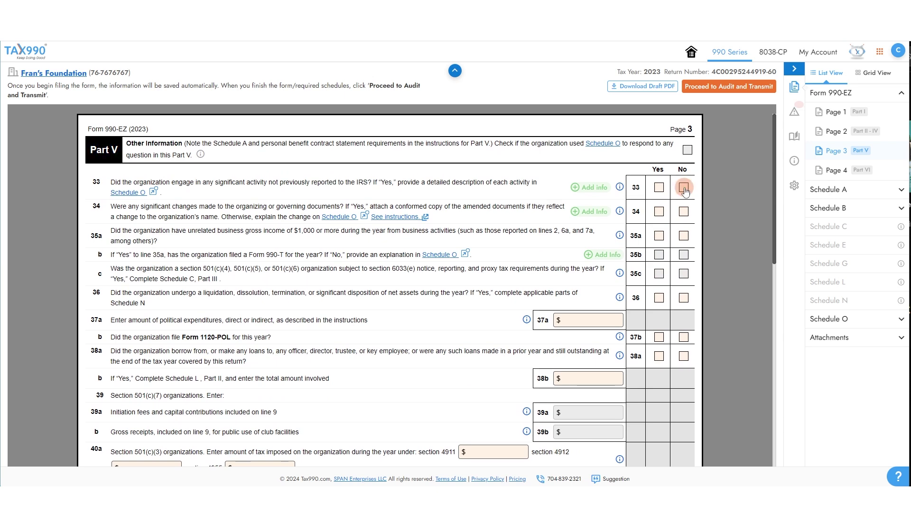
left_click(683, 189)
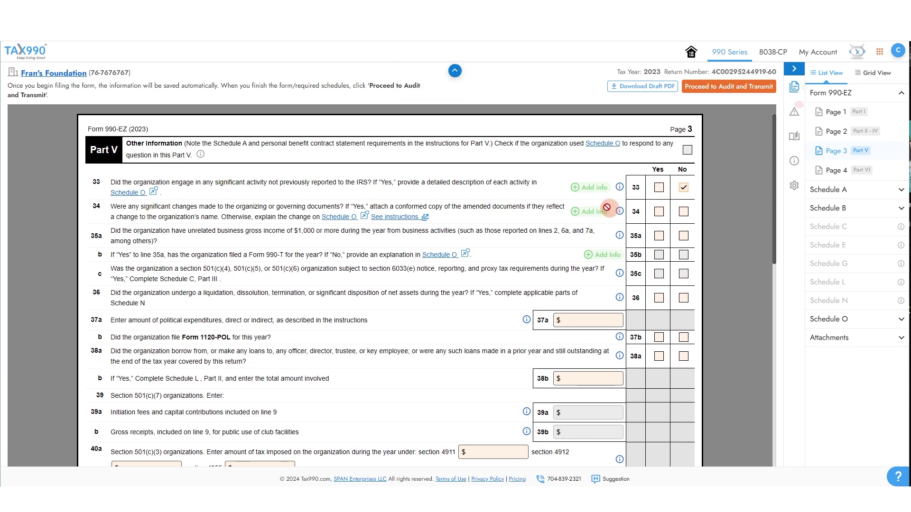
- Name the person keeping the books with their phone number, using the organization's address
scroll(596, 212, "down", 8)
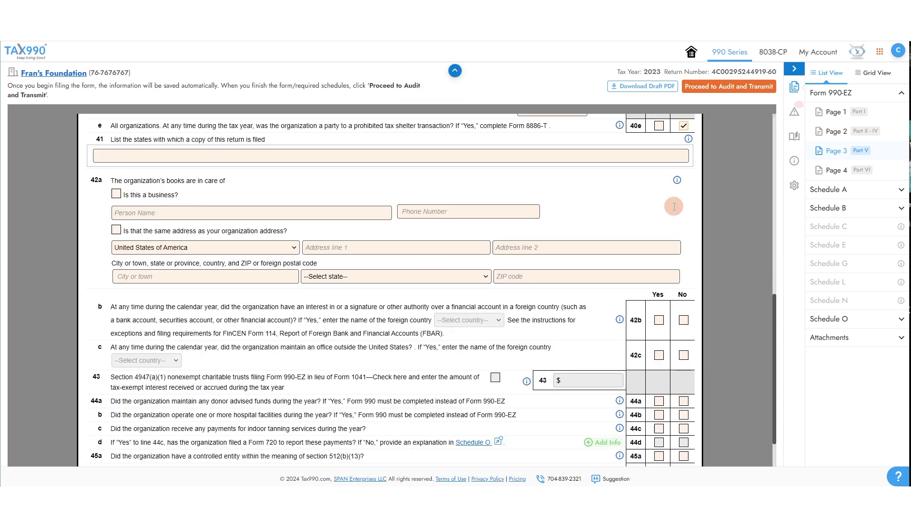
left_click(192, 216)
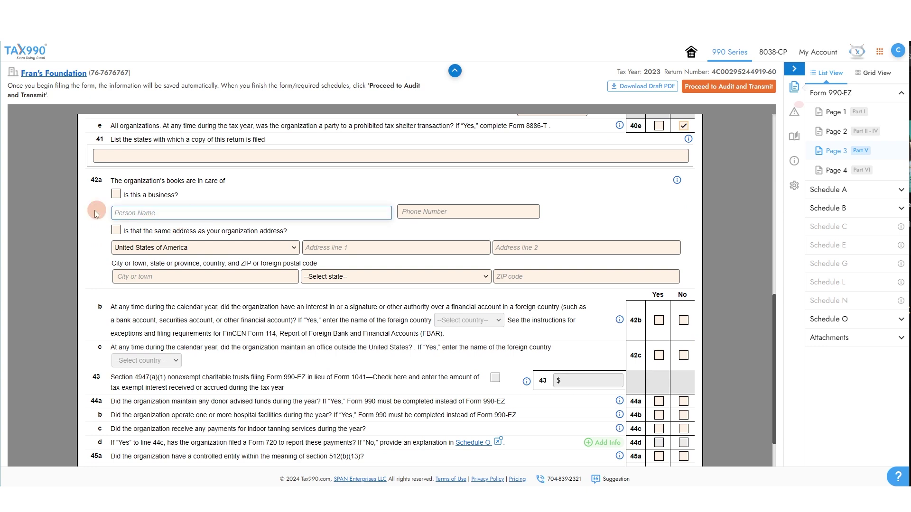
left_click(117, 193)
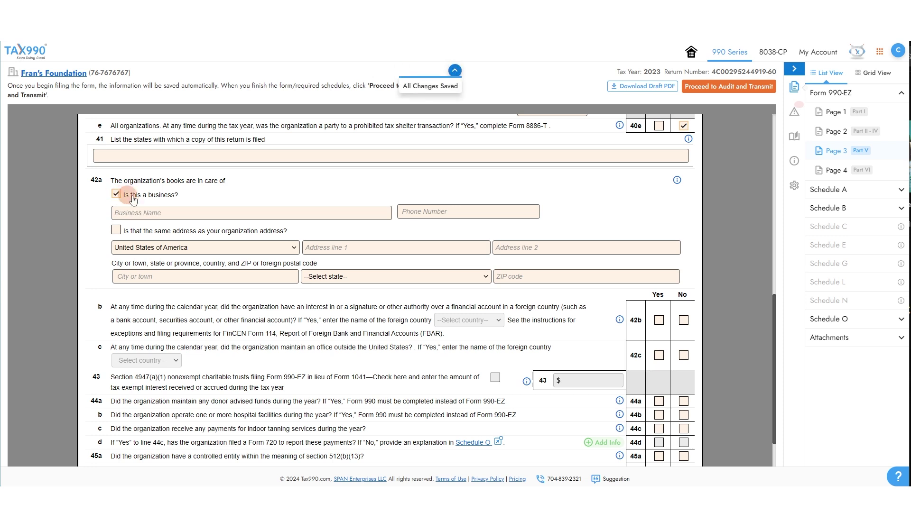
left_click(115, 194)
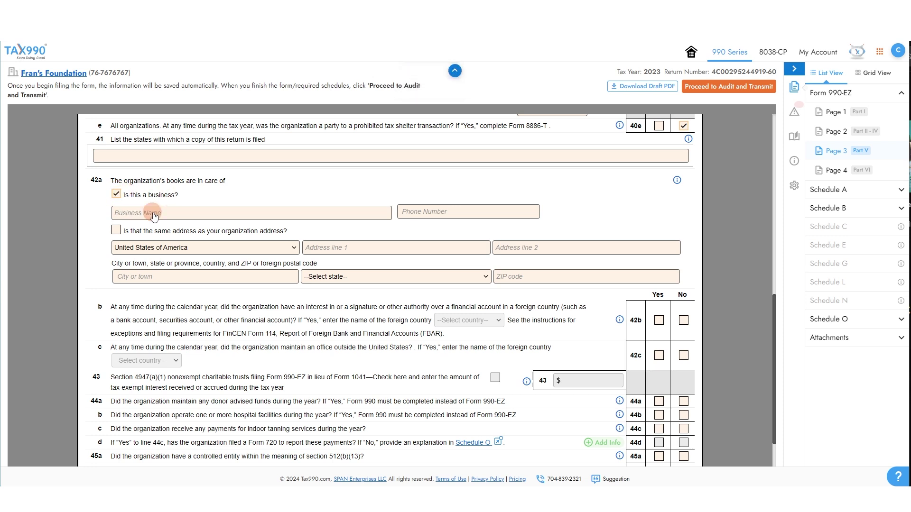
left_click(153, 212)
type("Joh")
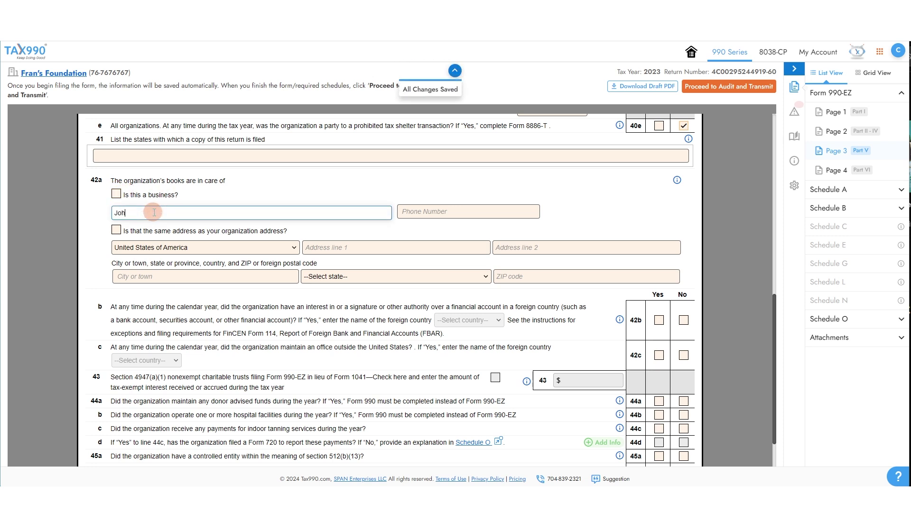
type("n Smith")
key("Tab")
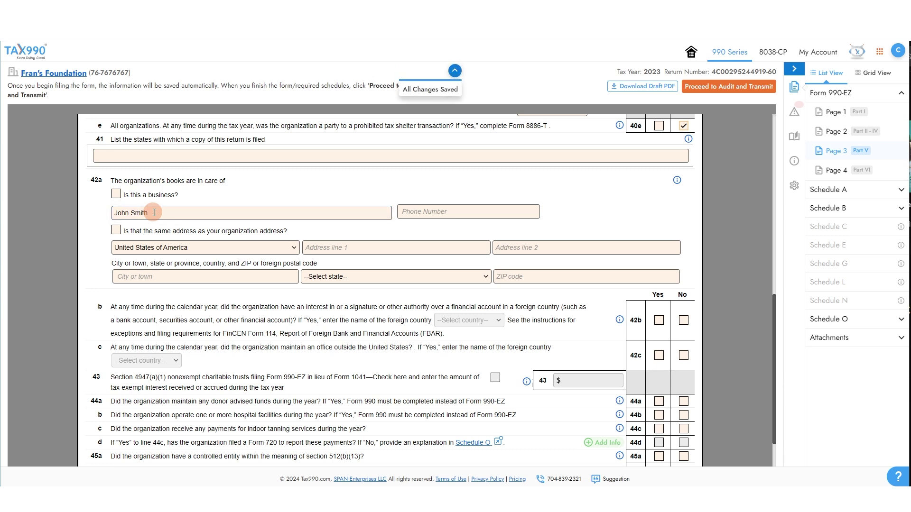
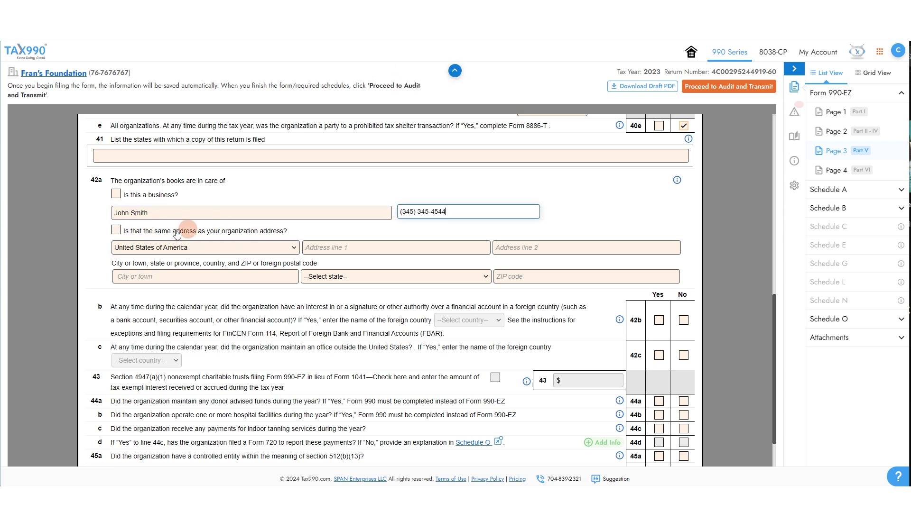
left_click(115, 232)
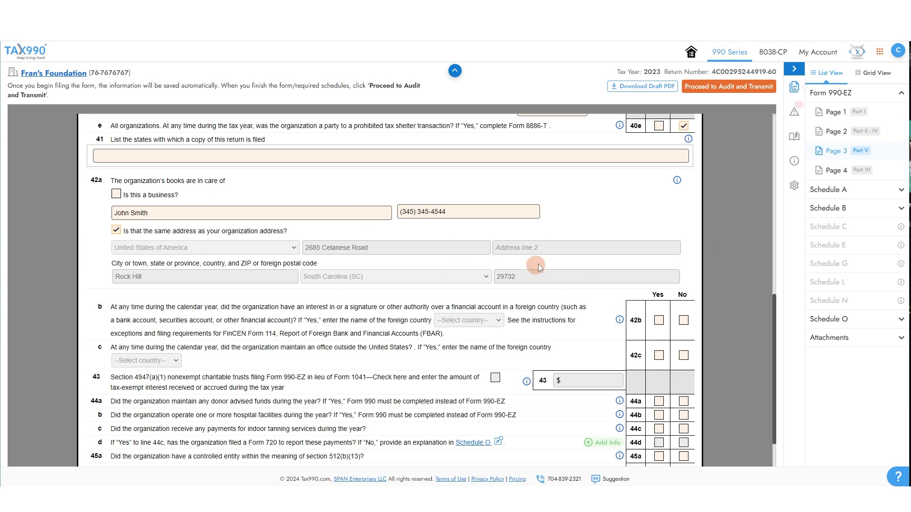
- Answer No to lines 42b, 42c, 44a, 44b, 44c, 45a and 45b
scroll(535, 264, "down", 1)
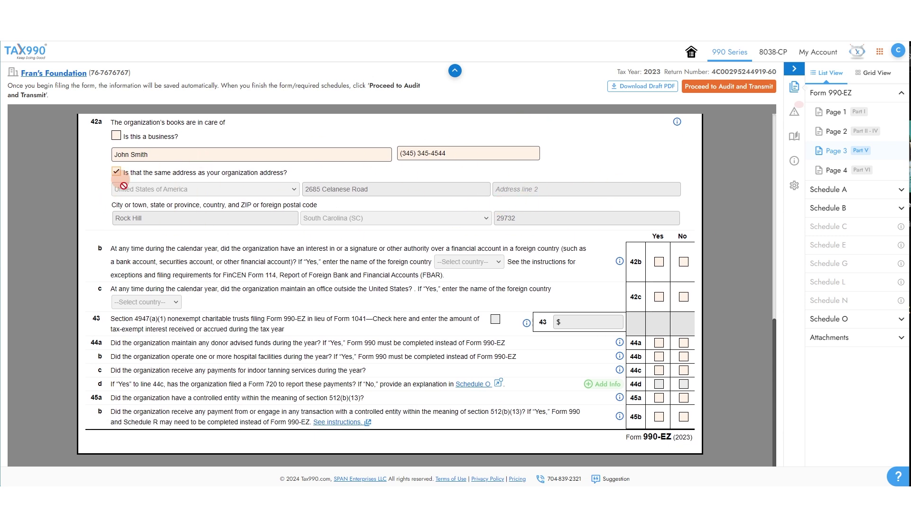
left_click(683, 262)
left_click(683, 297)
left_click(683, 343)
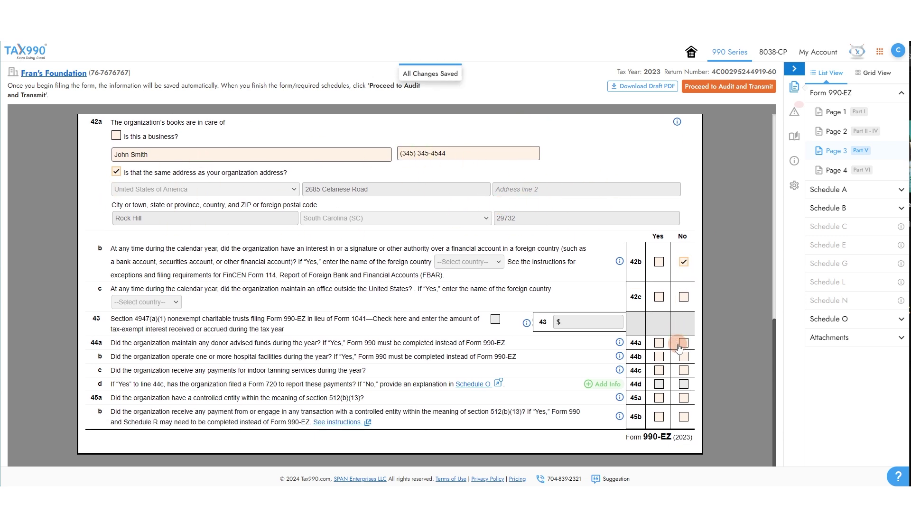
left_click(683, 357)
left_click(683, 370)
left_click(683, 398)
left_click(683, 417)
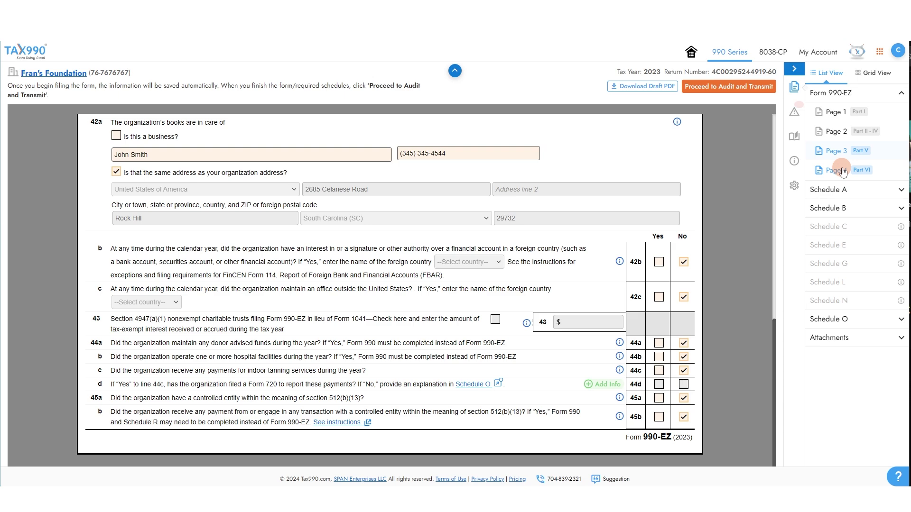
left_click(836, 170)
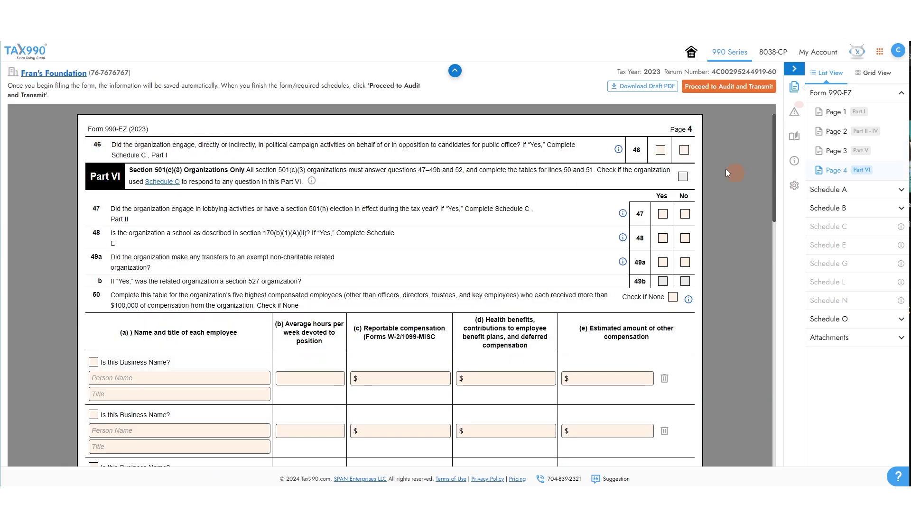
- Answer No to line 46 and mark None for lines 50 and 51
left_click(683, 150)
scroll(188, 256, "down", 1)
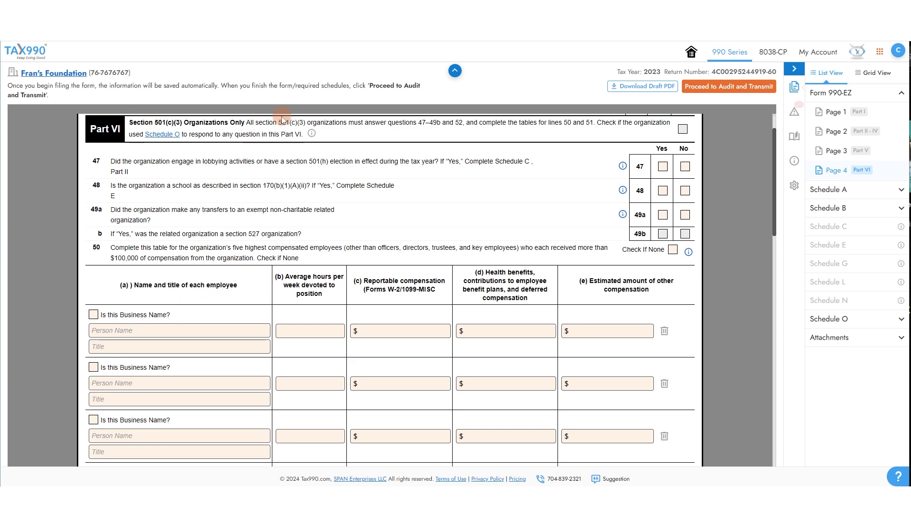
scroll(282, 120, "up", 1)
scroll(254, 210, "down", 3)
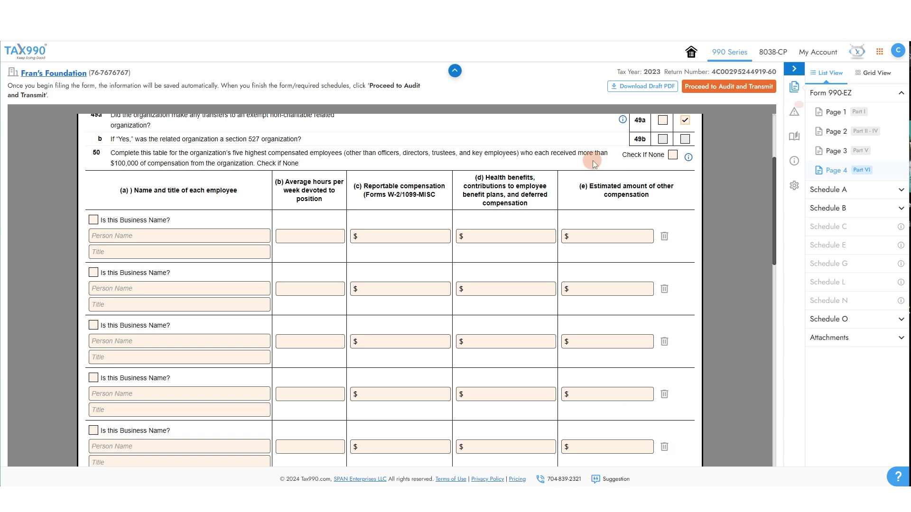
left_click(673, 156)
left_click(673, 155)
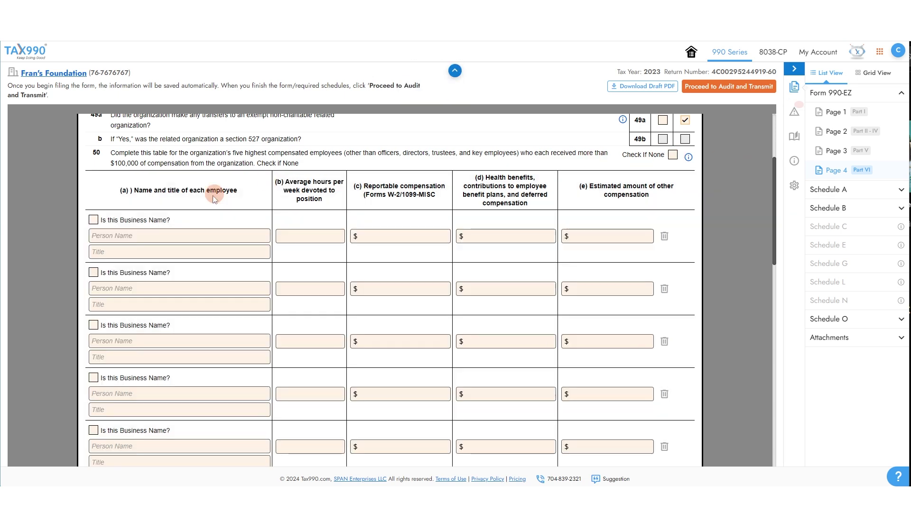
left_click(685, 154)
scroll(618, 252, "down", 6)
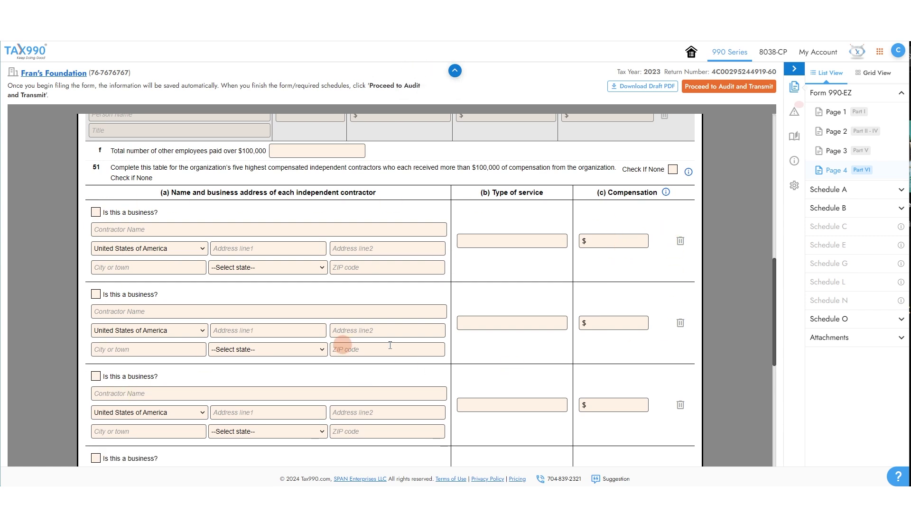
left_click(671, 174)
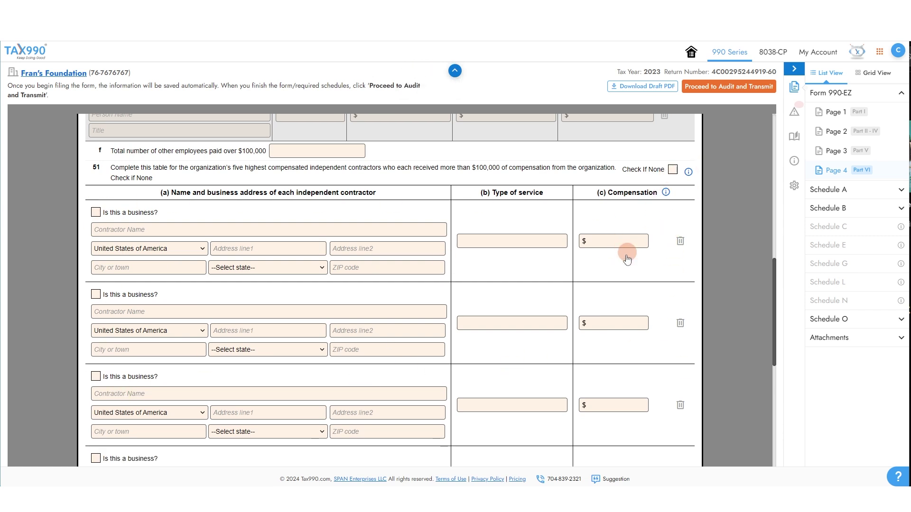
scroll(626, 255, "down", 7)
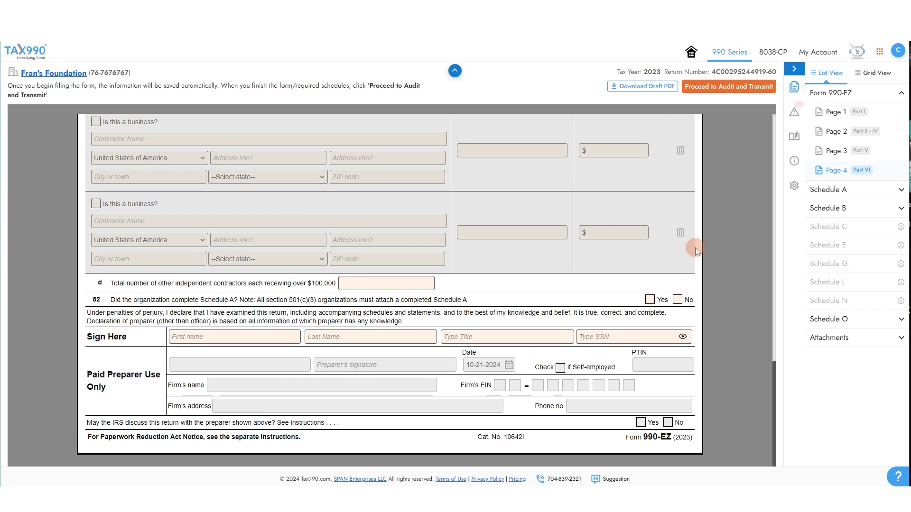
- Fill the Sign Here block with the signer's first and last name, title CEO and SSN
left_click(226, 336)
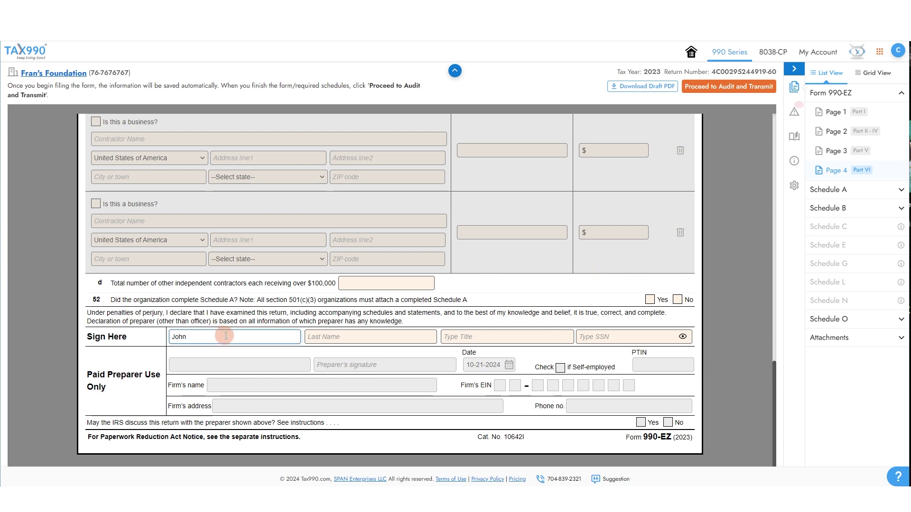
key("Tab")
type("Smith")
key("Tab")
type("CEO")
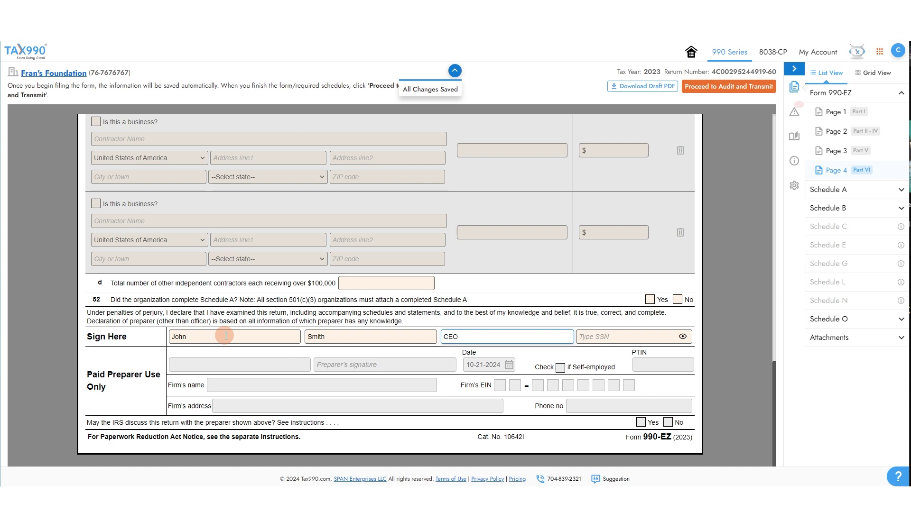
key("Tab")
type("XXX-XX-9")
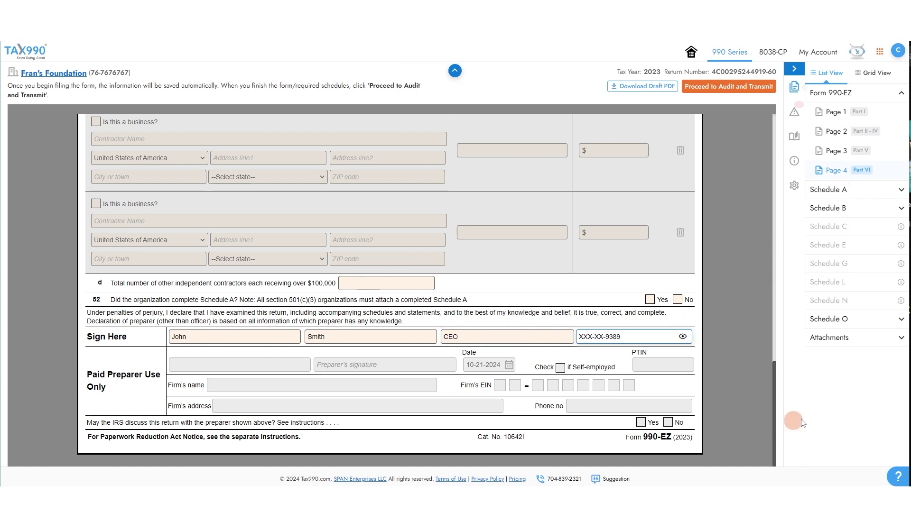
left_click(840, 190)
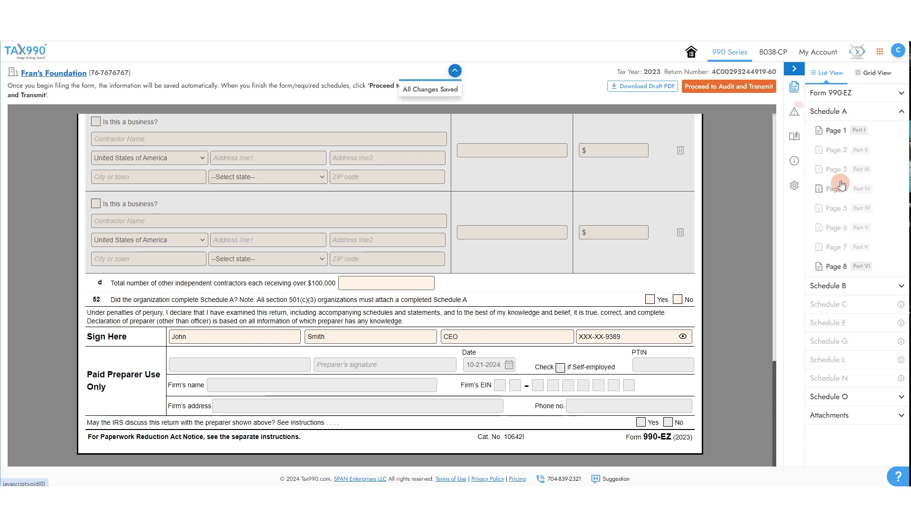
- On Schedule A Page 1, check line 1 (church) as the public charity reason
left_click(838, 138)
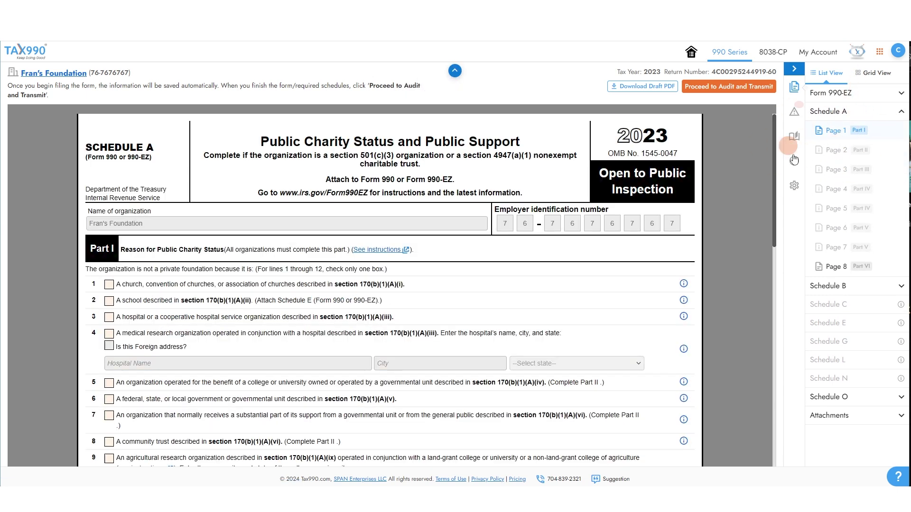
scroll(406, 237, "down", 2)
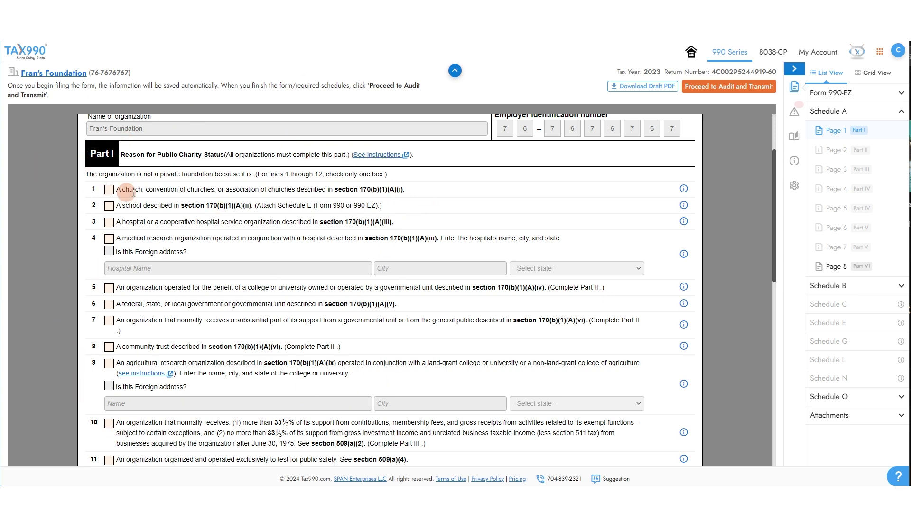
left_click(108, 192)
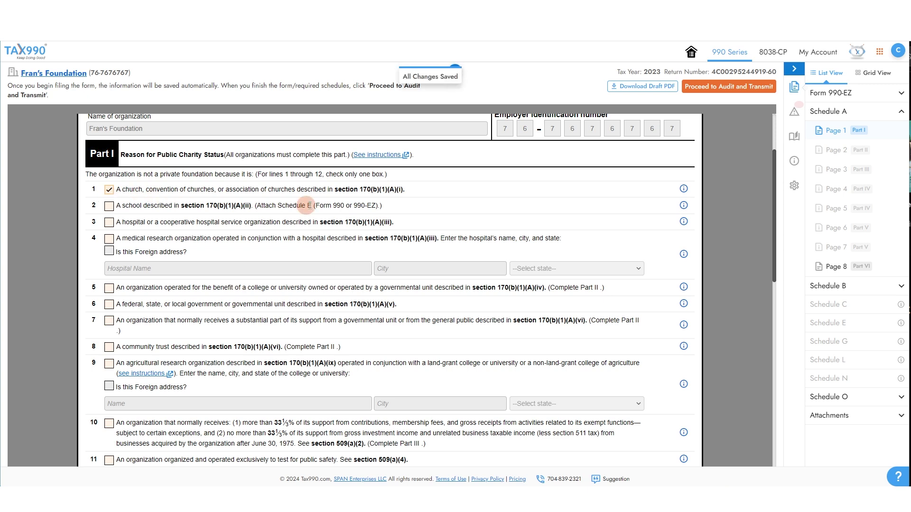
left_click(835, 266)
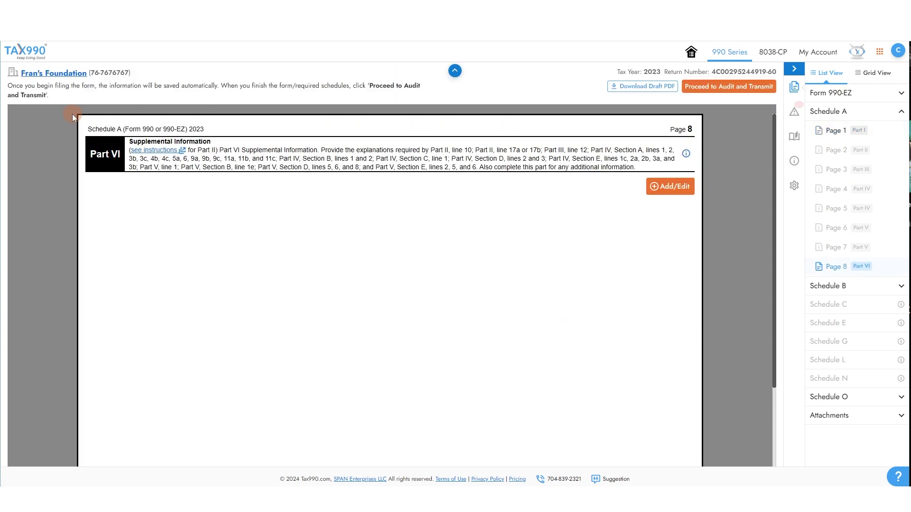
left_click(837, 293)
- Check the General Rule on Schedule B Page 1
left_click(837, 149)
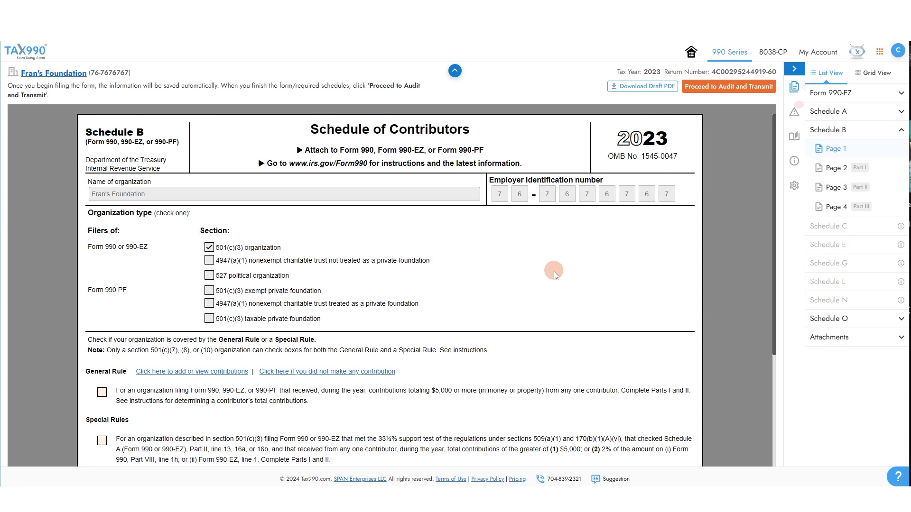
scroll(462, 300, "down", 3)
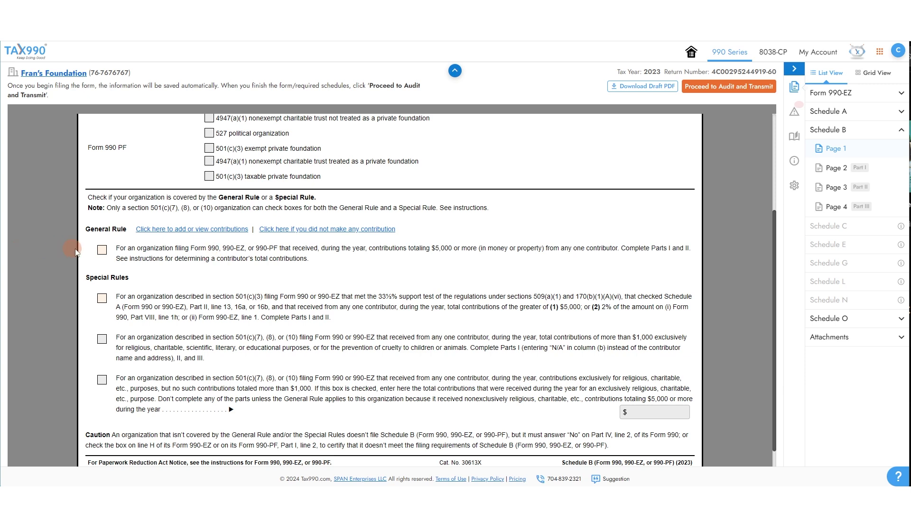
left_click(101, 250)
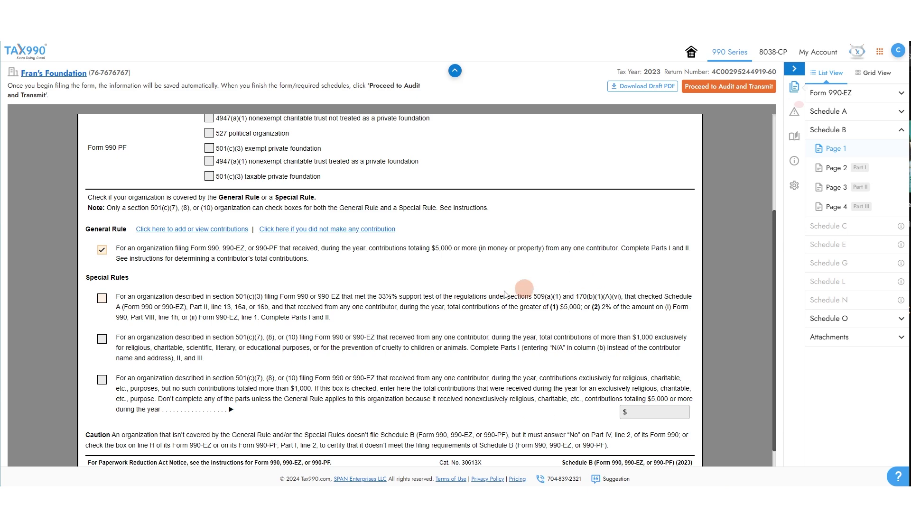
- Enter the first Schedule B contributor's name, street address and 5000 total contributions
left_click(847, 168)
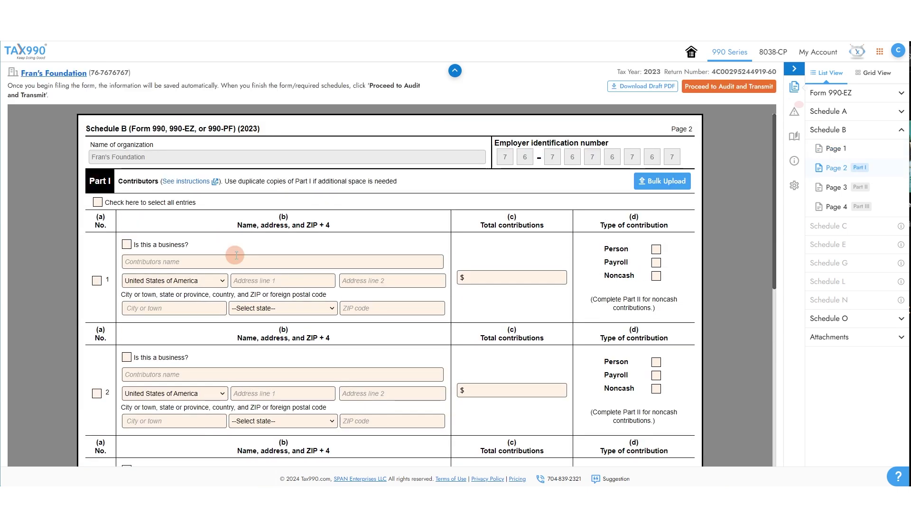
left_click(237, 261)
type("John Sm")
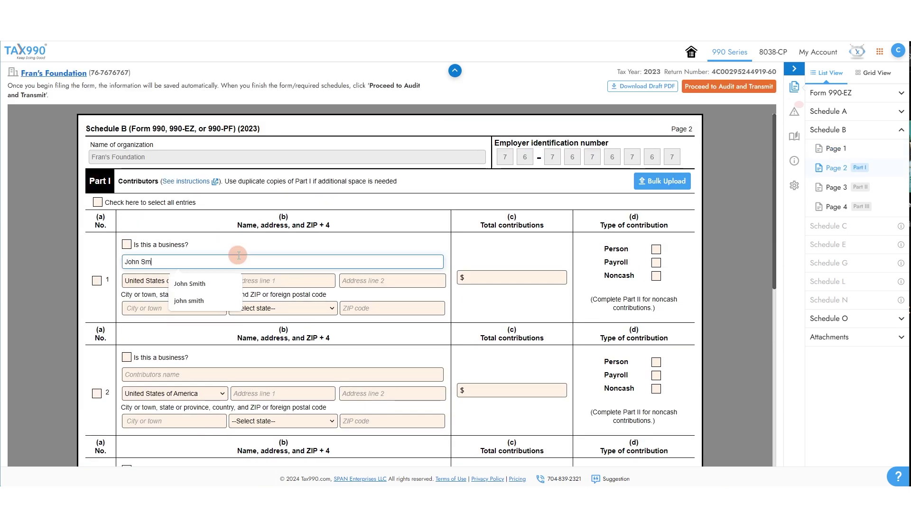
key("Tab")
key("Tab")
type("123 E Main")
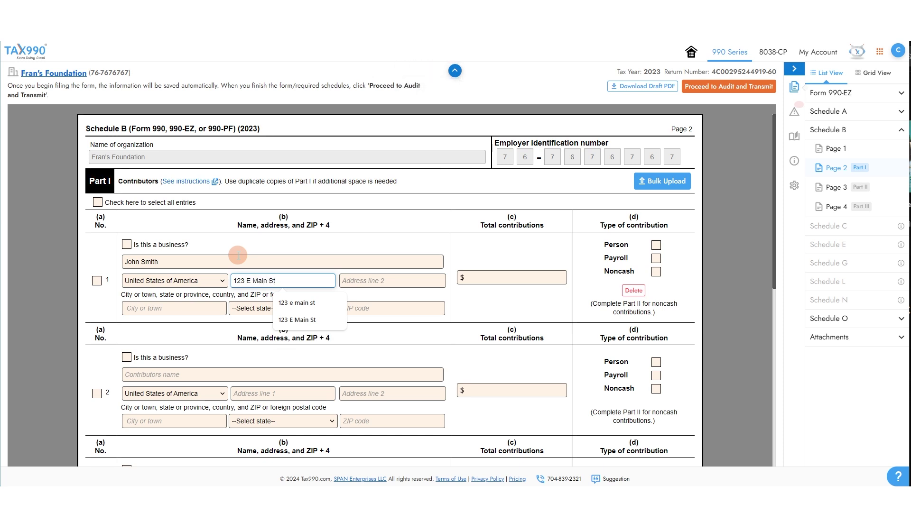
key("Down")
key("Return")
left_click(553, 277)
type("50")
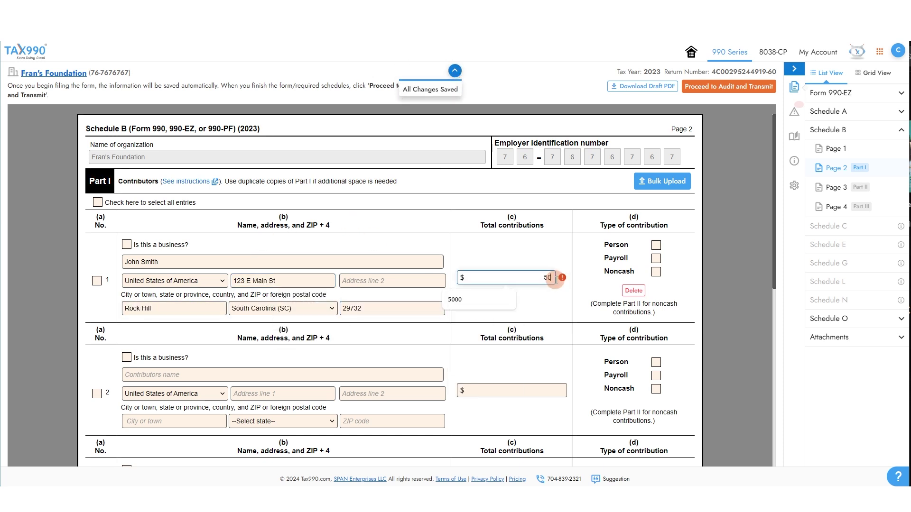
type("00")
left_click(591, 270)
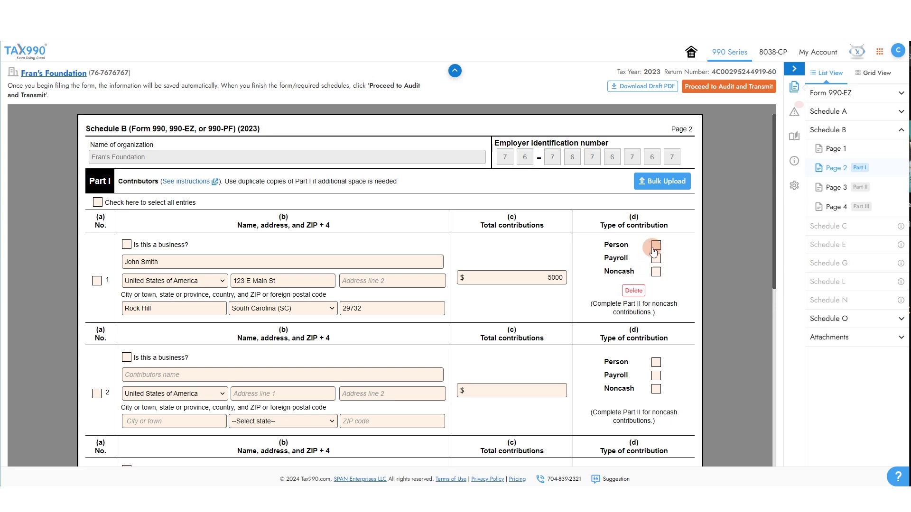
- Step through the Schedule B noncash page and Schedule O to the Attachments section
left_click(826, 187)
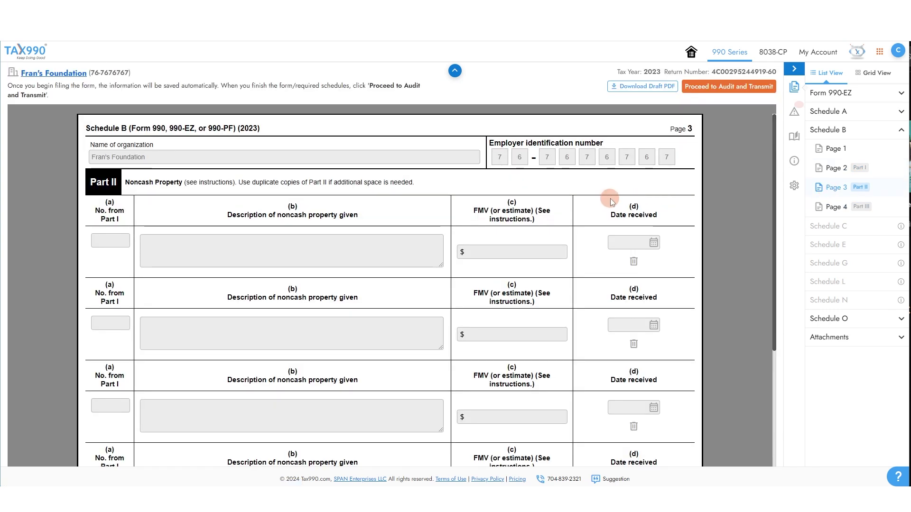
scroll(610, 202, "down", 3)
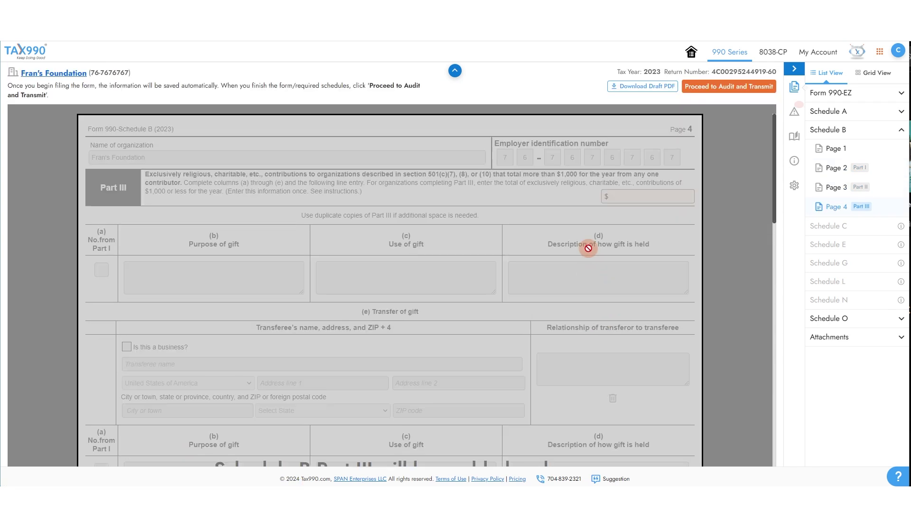
left_click(875, 131)
left_click(883, 240)
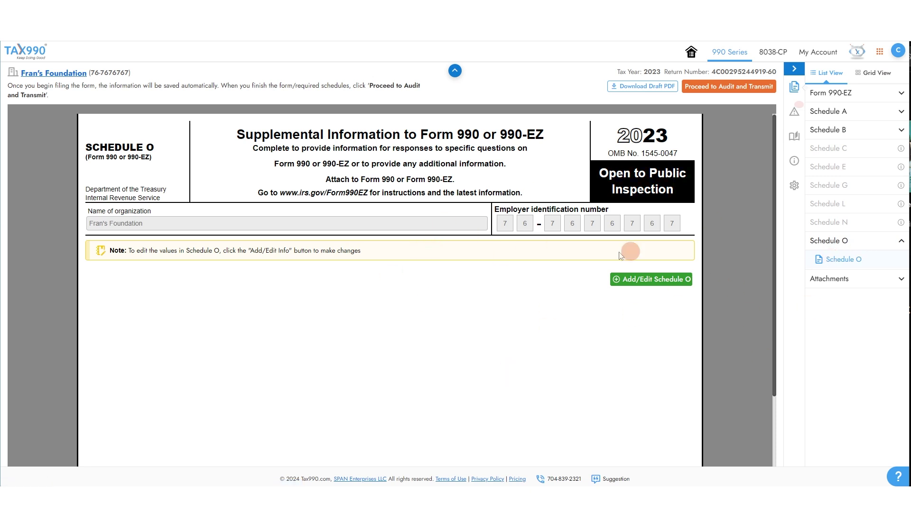
left_click(849, 280)
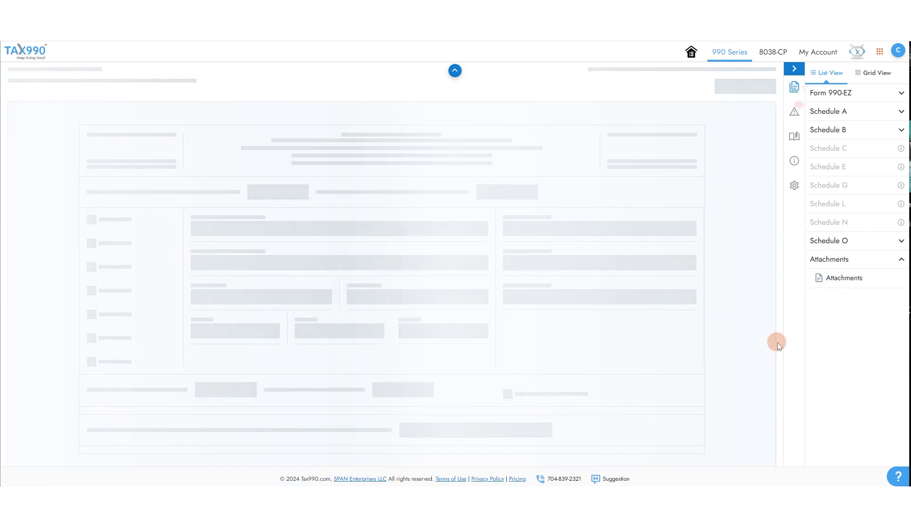
left_click(666, 179)
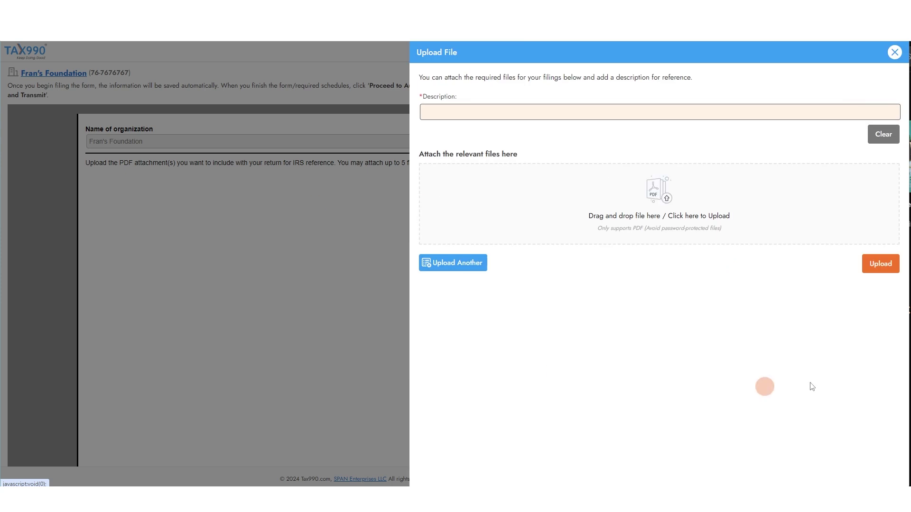
left_click(895, 52)
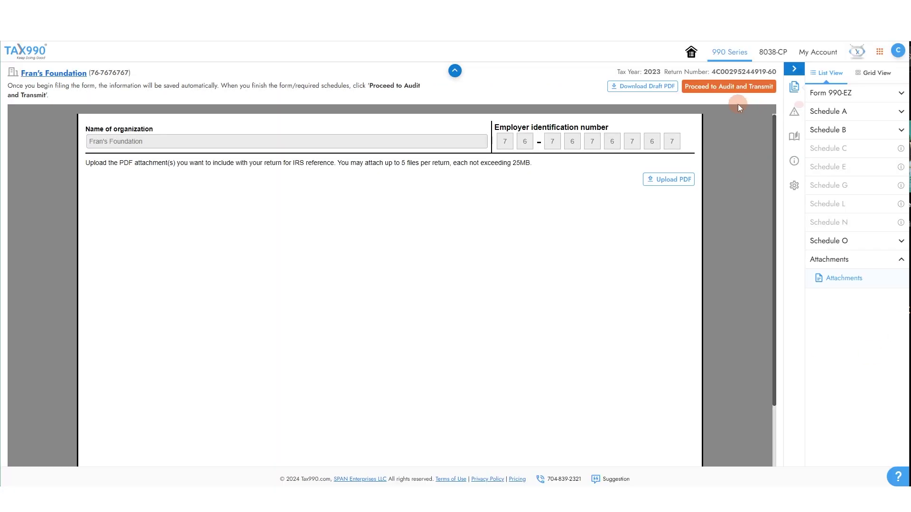
- Run the audit from the Return Summary and continue past the error-free Audit Report to sharing
left_click(735, 92)
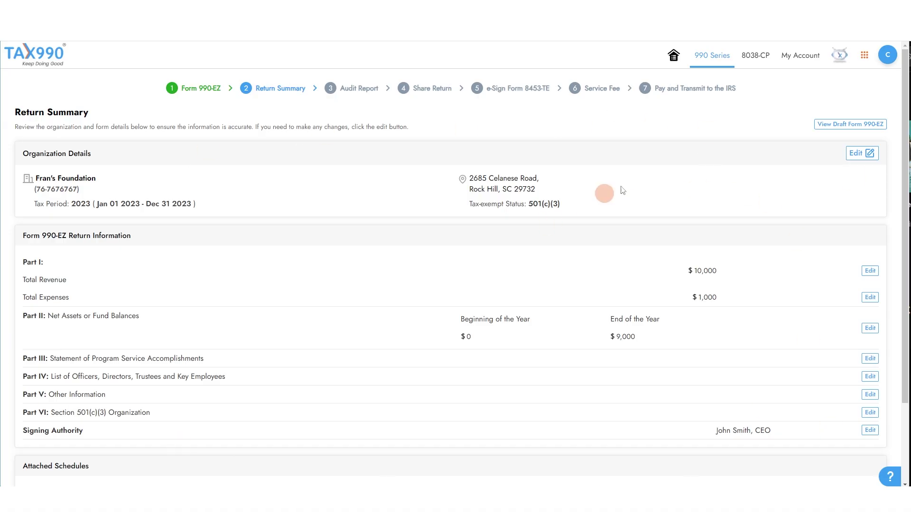
scroll(691, 215, "down", 3)
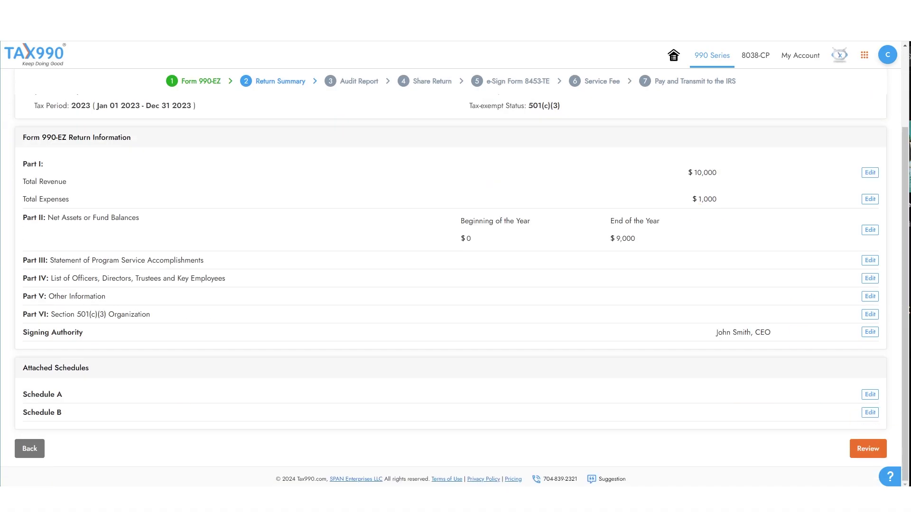
left_click(873, 449)
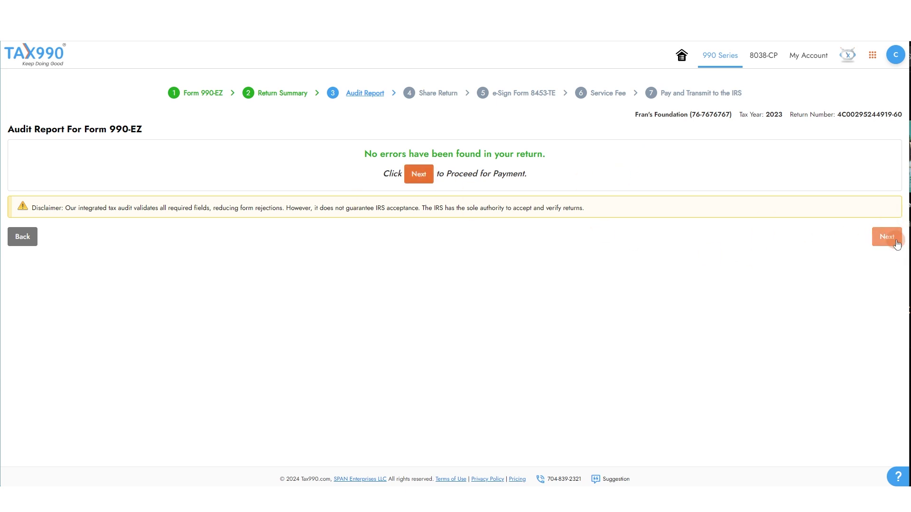
left_click(887, 236)
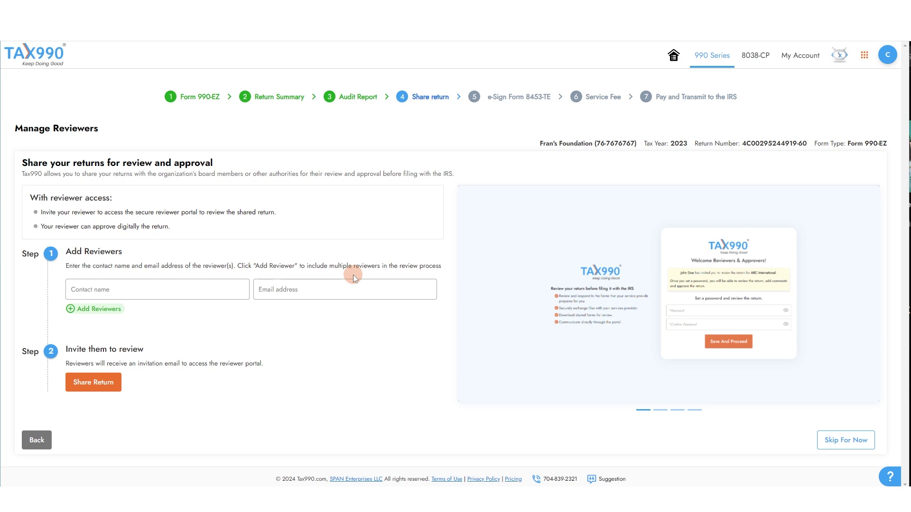
- Invite one reviewer by entering their name and e-mail address, dropping the empty extra row
left_click(137, 293)
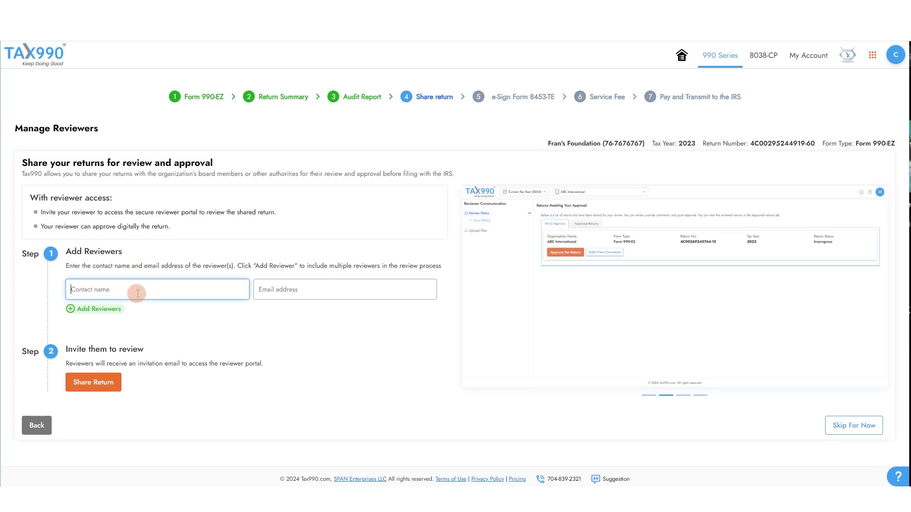
type("John Smith")
key("Tab")
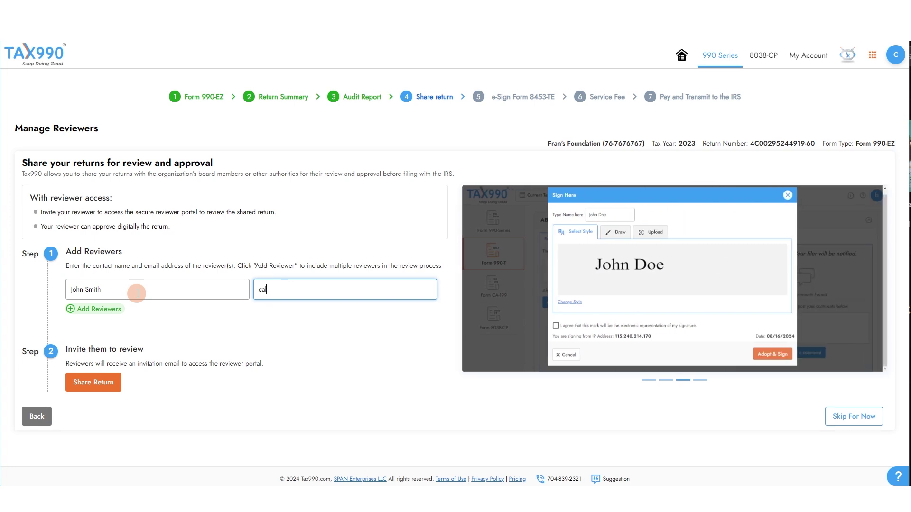
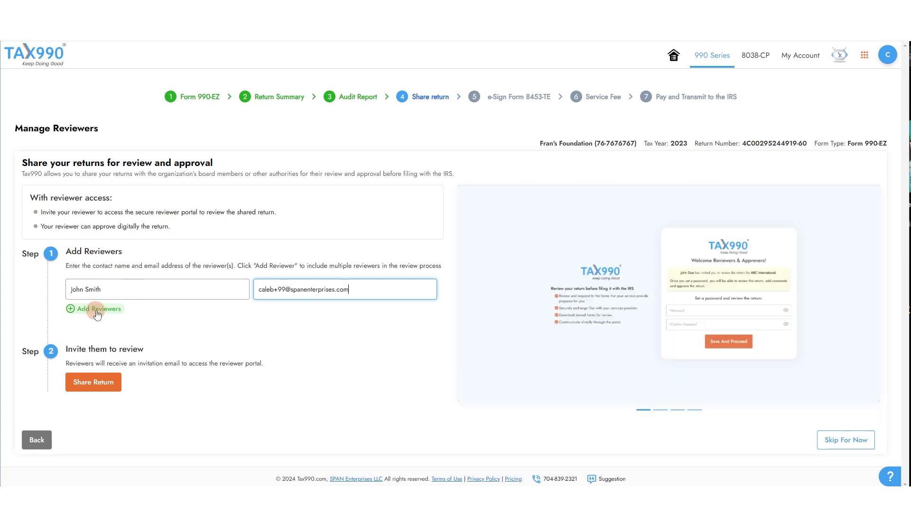
left_click(98, 308)
left_click(431, 312)
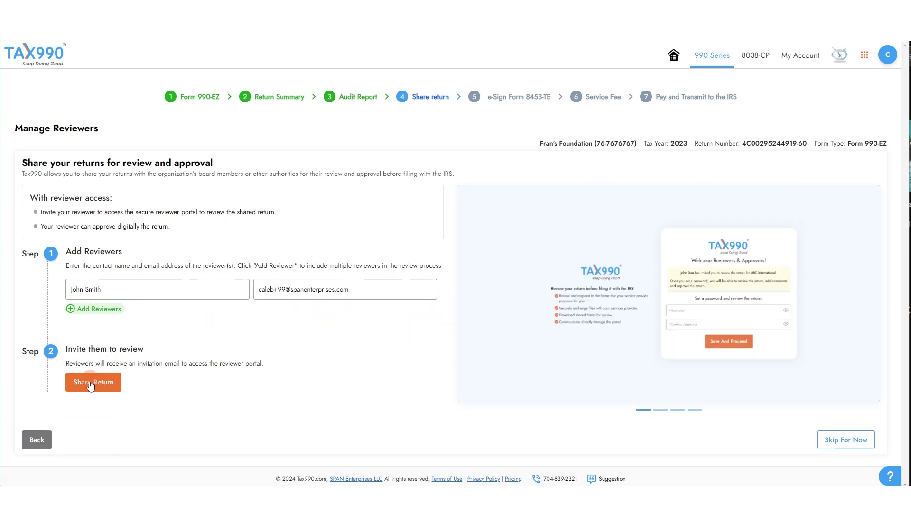
left_click(91, 382)
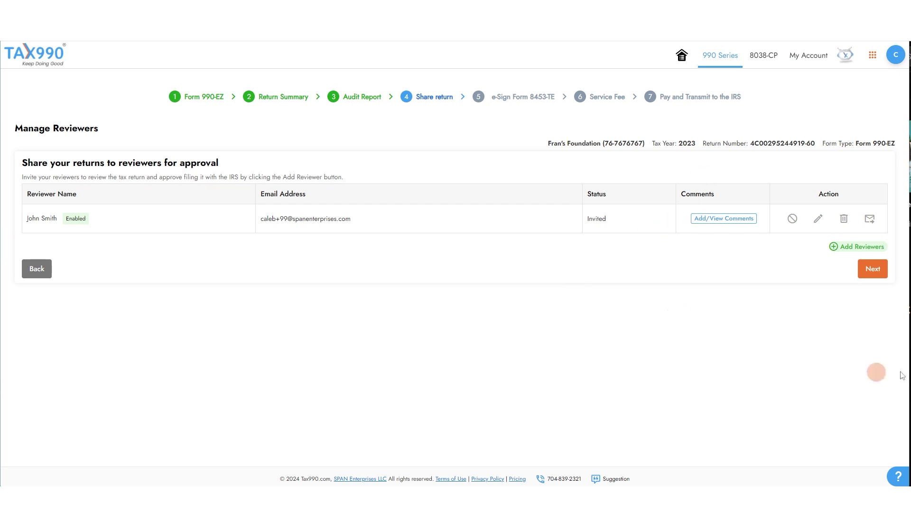
- Post the comment 'Please check page 2' for the invited reviewer
left_click_drag(765, 251, 626, 252)
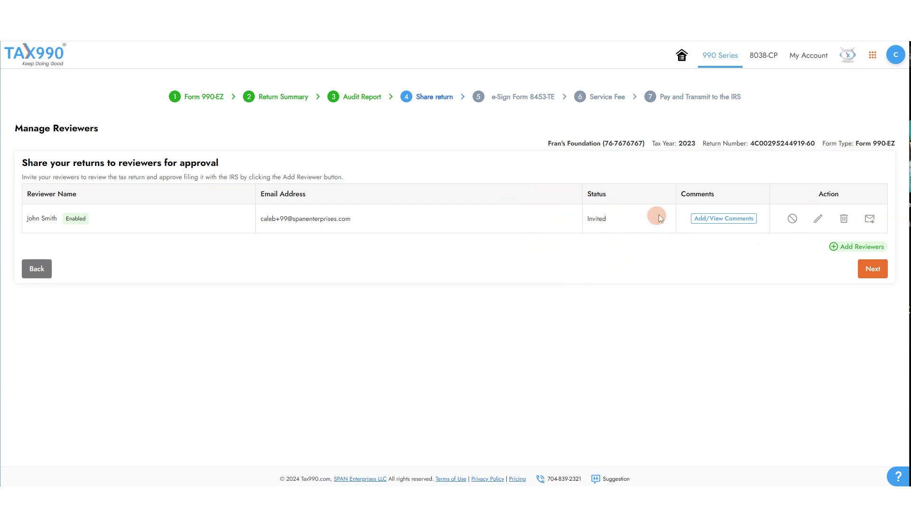
left_click(724, 219)
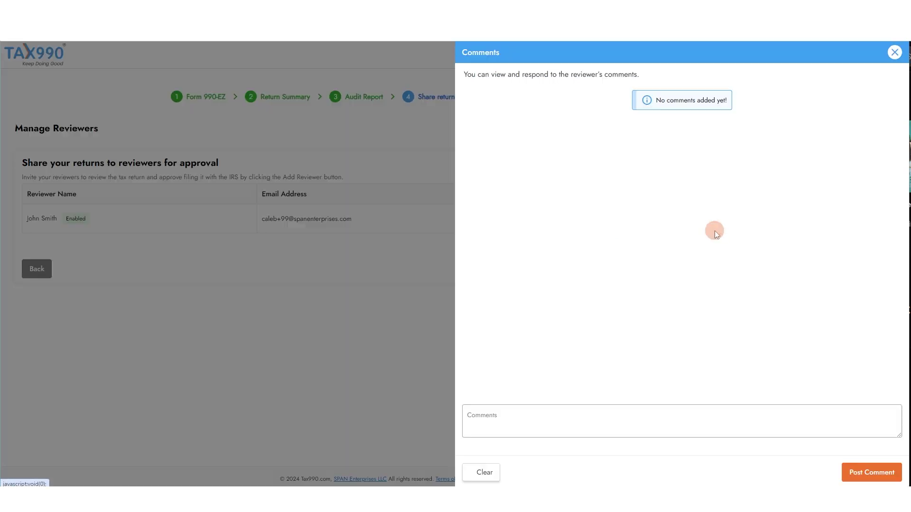
left_click(494, 424)
type("Please check page 2")
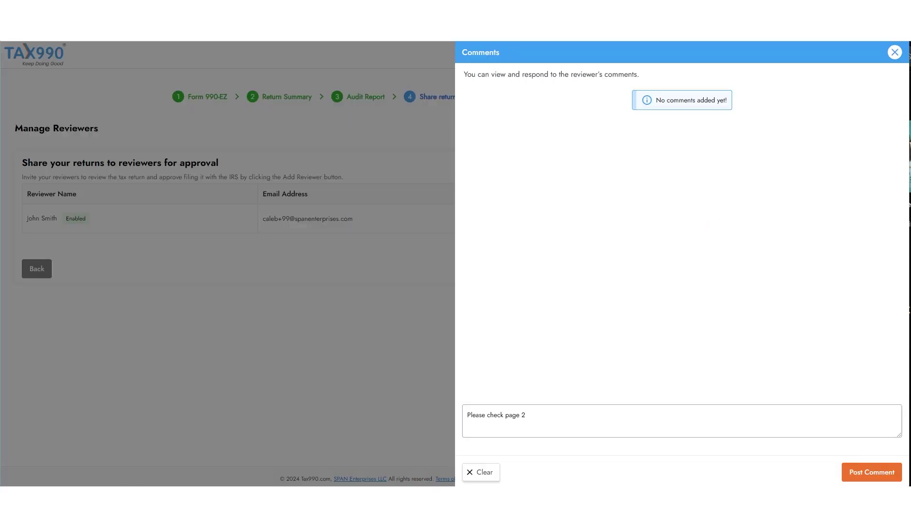
key("Return")
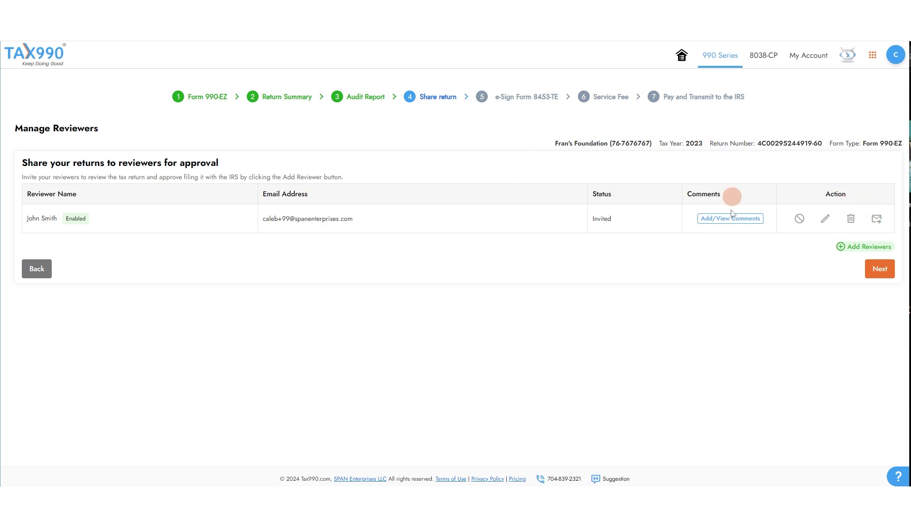
- Advance to the e-Sign Form 8453-TE step and choose online e-signing over e-mail request or manual upload
left_click(875, 267)
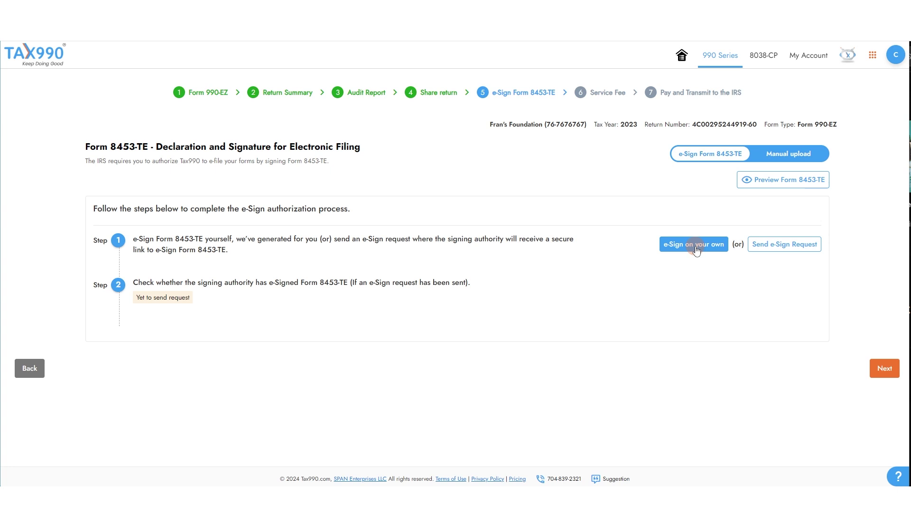
left_click(810, 252)
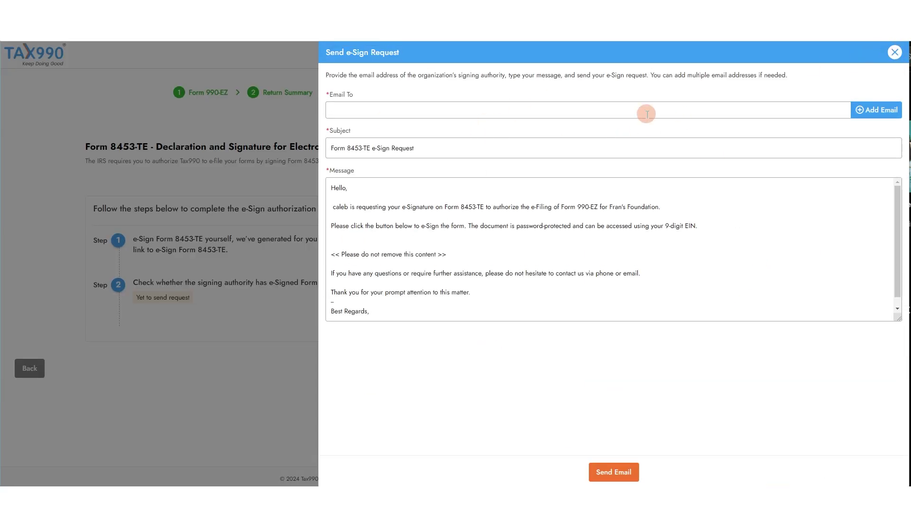
left_click(894, 53)
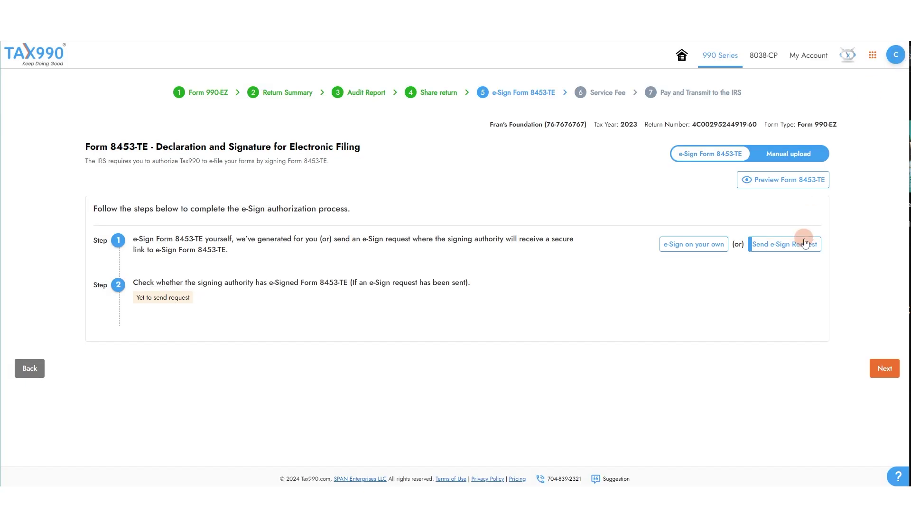
left_click(798, 155)
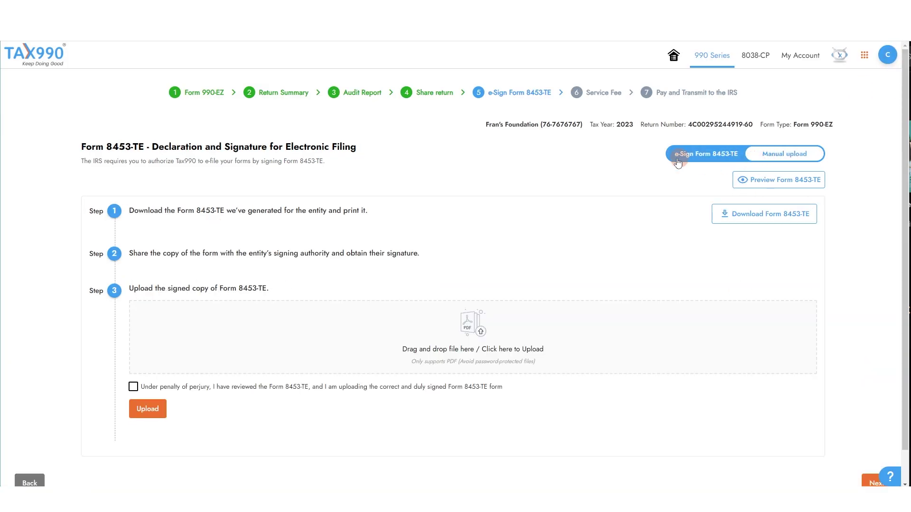
left_click(690, 156)
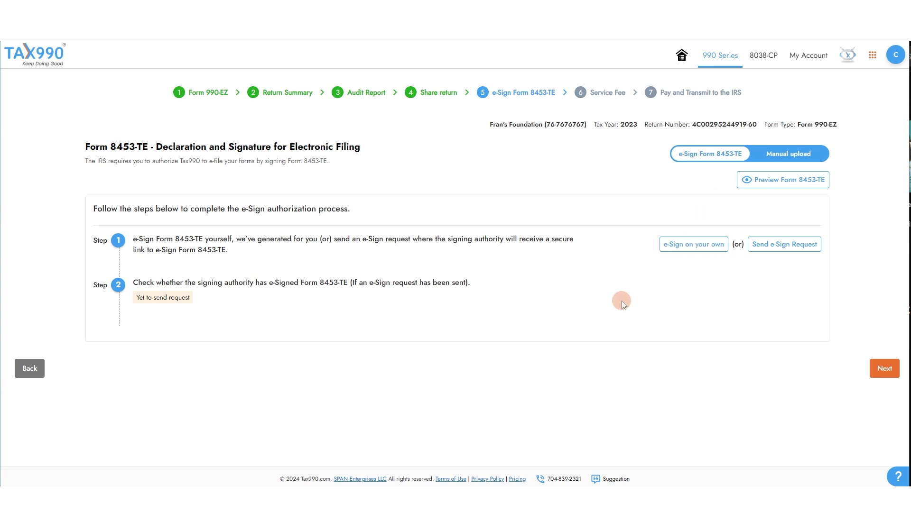
scroll(621, 301, "down", 5)
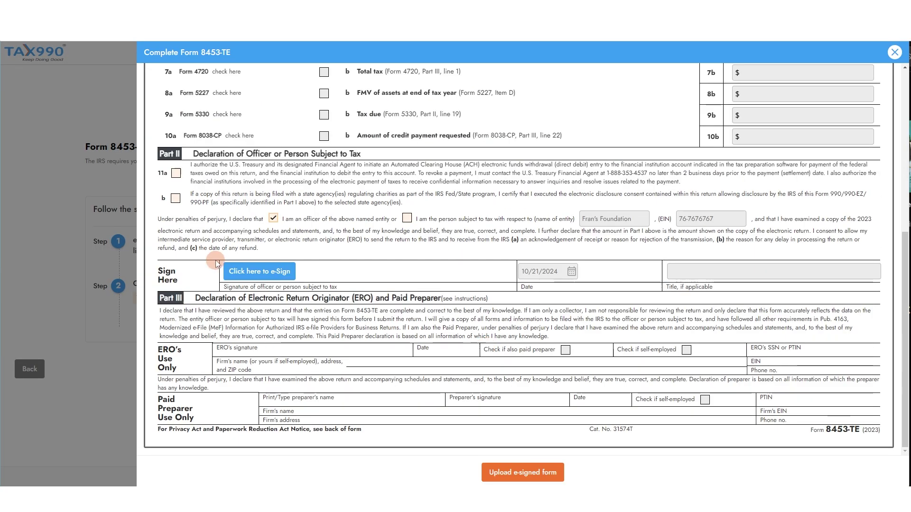
- Start e-signing the officer line and try the font, draw and upload signature options
left_click(247, 272)
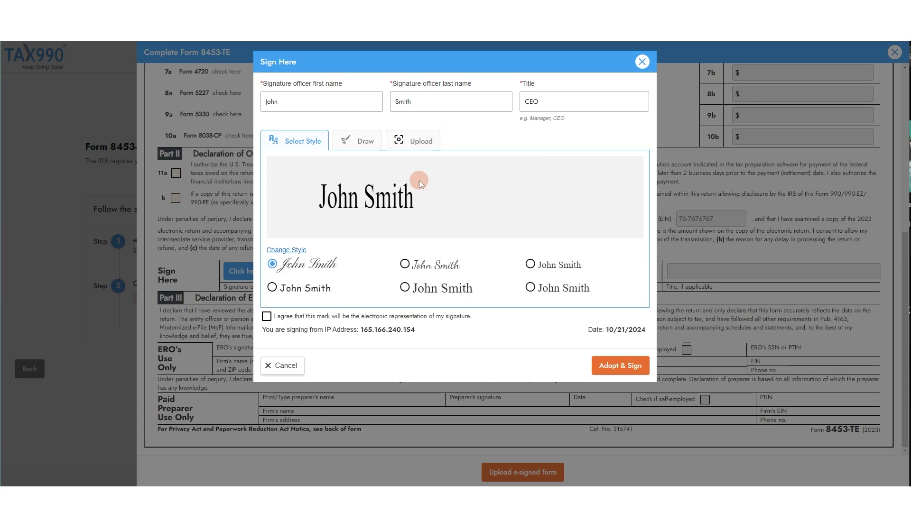
left_click(530, 265)
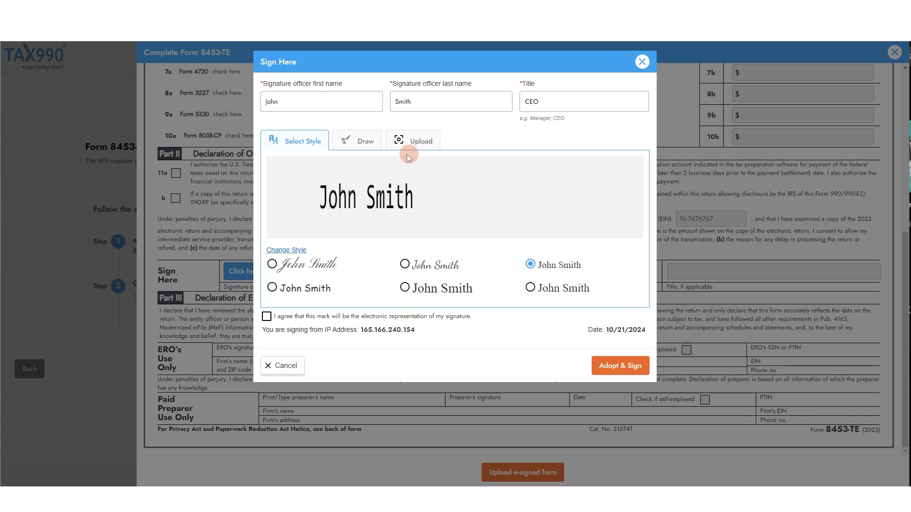
left_click(355, 141)
mouse_move(277, 226)
left_mouse_down()
mouse_move(280, 238)
mouse_move(484, 198)
left_mouse_up()
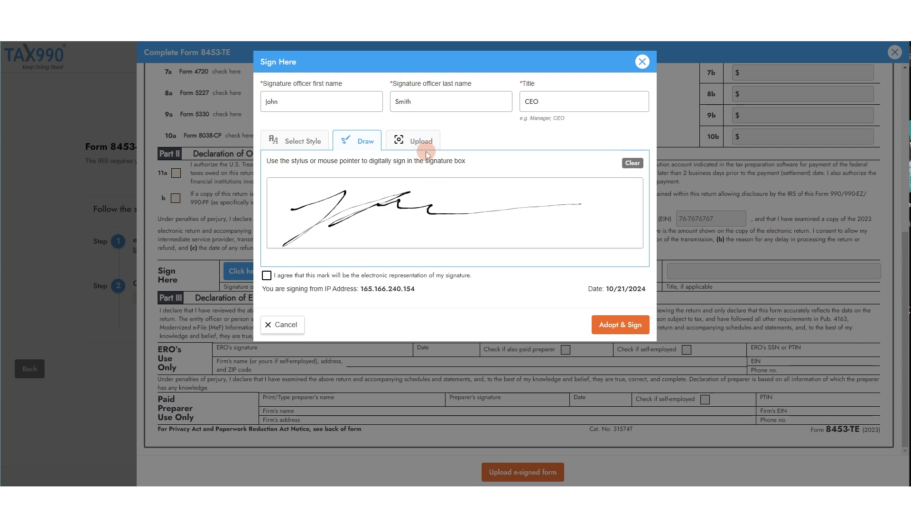
left_click(425, 150)
left_click(317, 143)
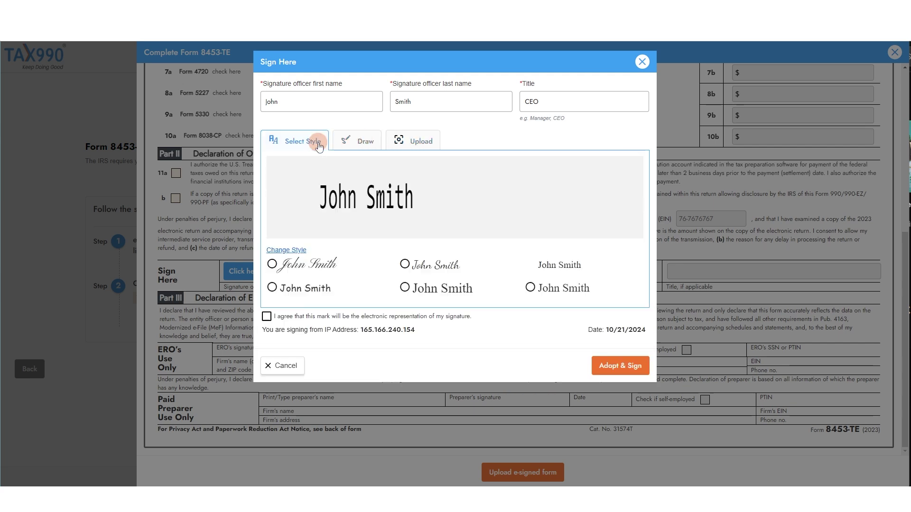
- Adopt the first script signature style with consent and submit the e-signed Form 8453-TE
left_click(273, 266)
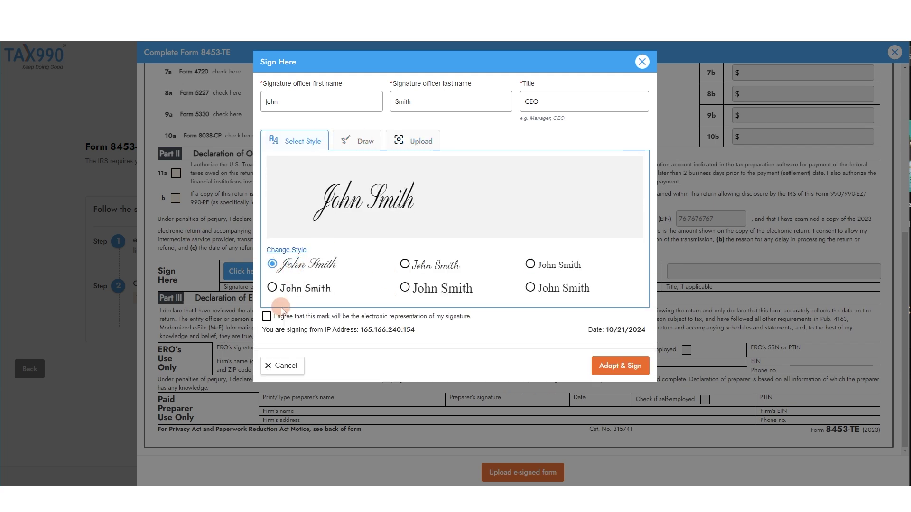
left_click(266, 316)
left_click(613, 366)
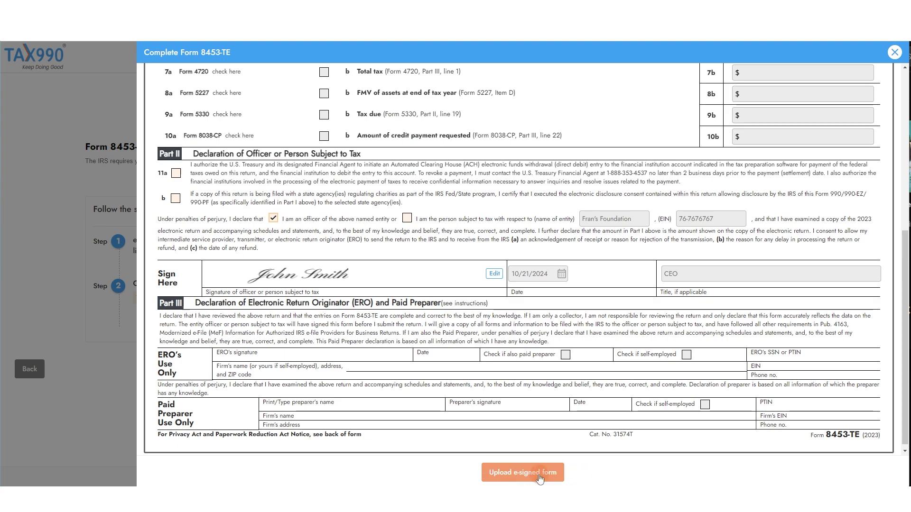
left_click(539, 477)
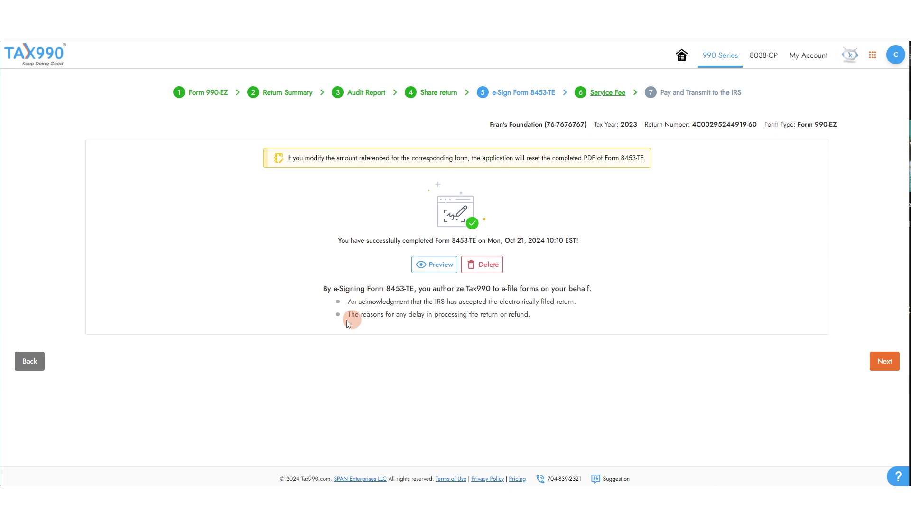
- Add a text alert to the order with the contact's phone number
left_click(869, 361)
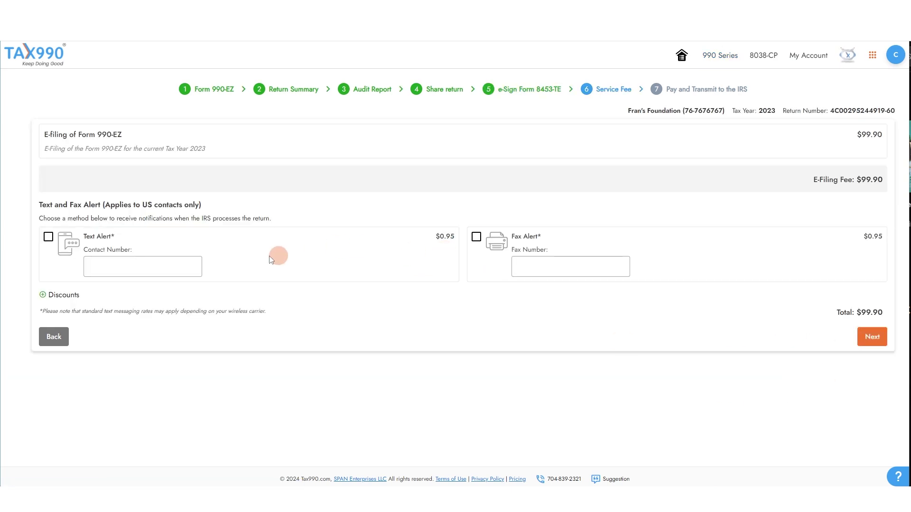
left_click(48, 236)
left_click(137, 260)
type("346446")
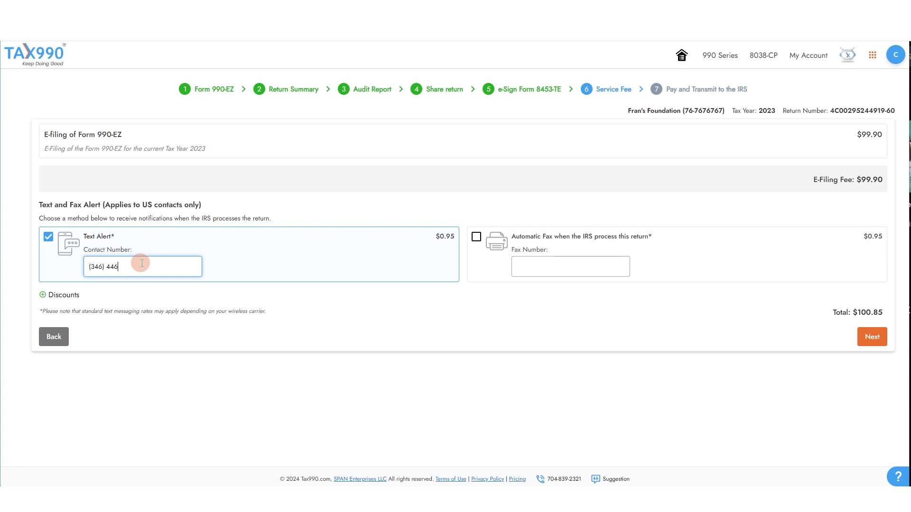
- Add an automatic fax alert with the fax number, bringing the total to $101.80
left_click(476, 237)
left_click(612, 266)
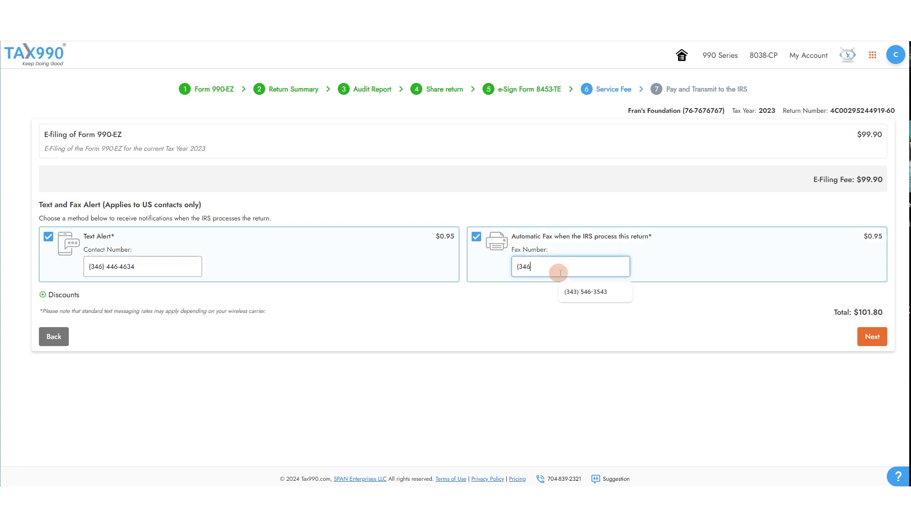
left_click(596, 342)
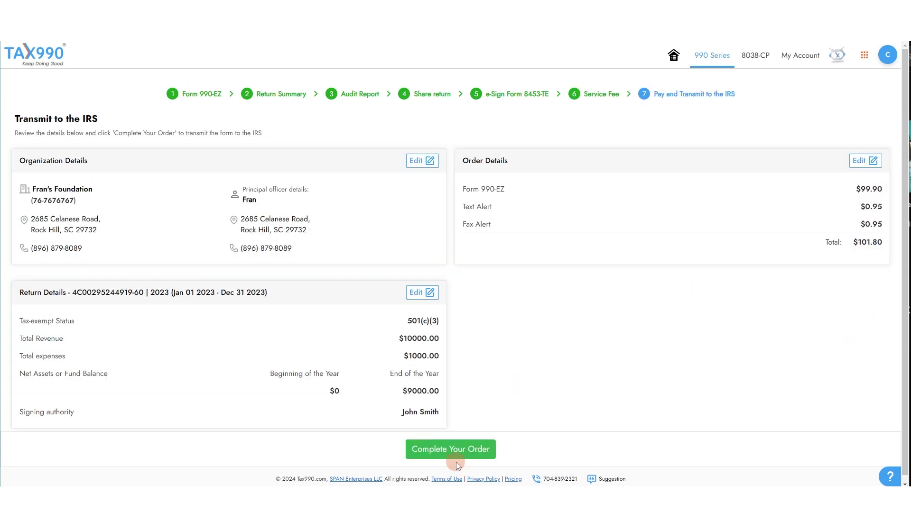
- Pay the $101.80 order with the saved card's security code, confirming charge authorization, transmitting without reviewer approval
left_click(468, 454)
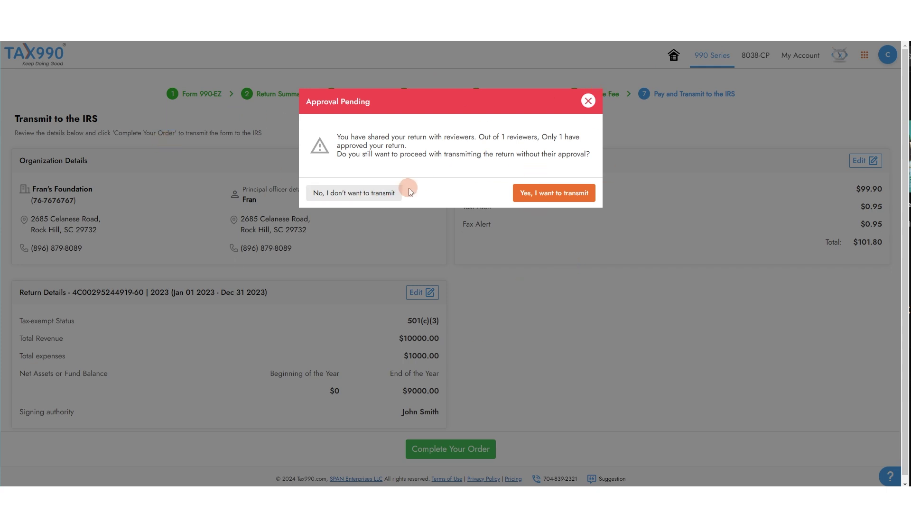
left_click(553, 197)
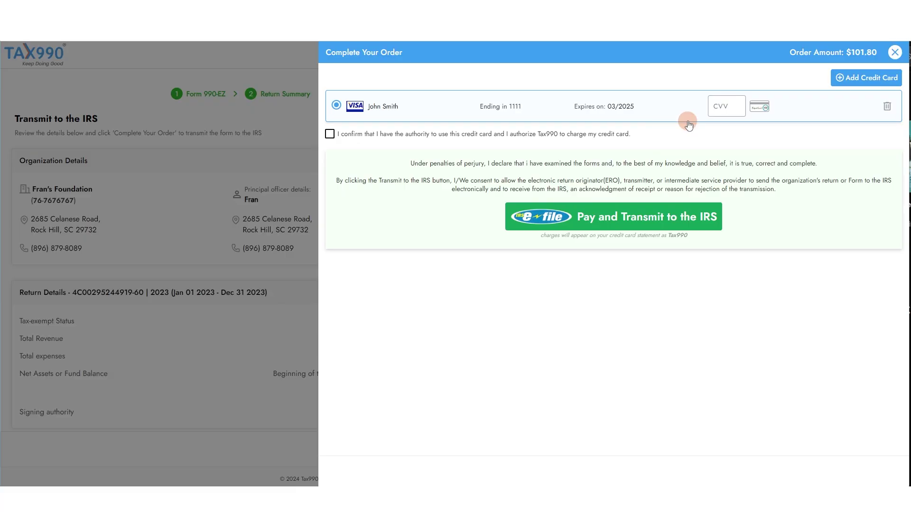
left_click(721, 105)
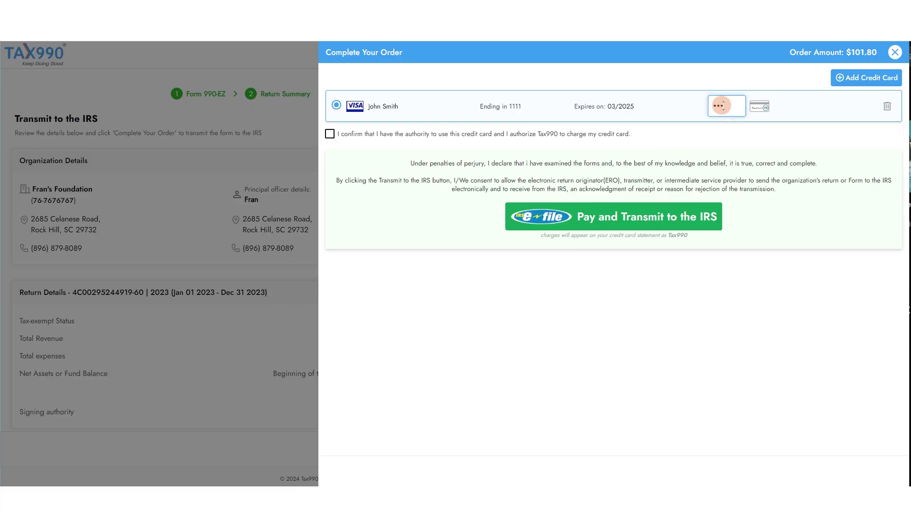
left_click(368, 134)
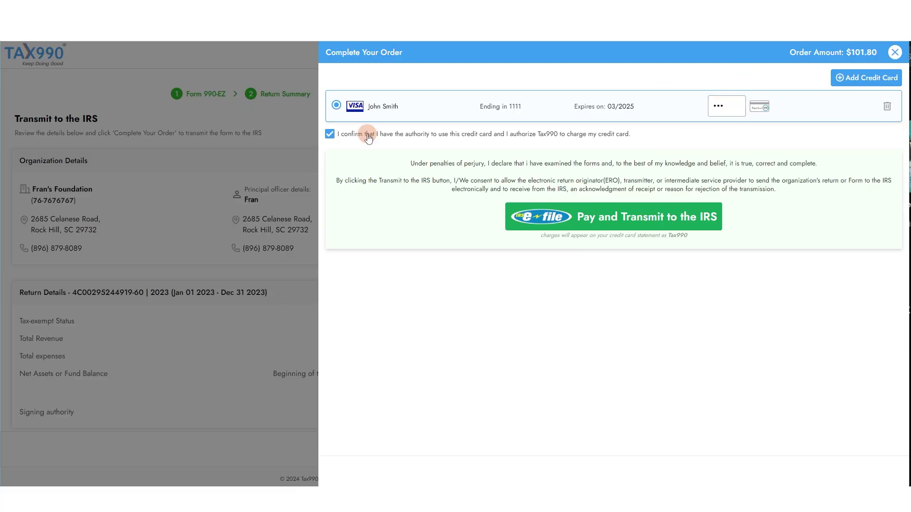
left_click(633, 218)
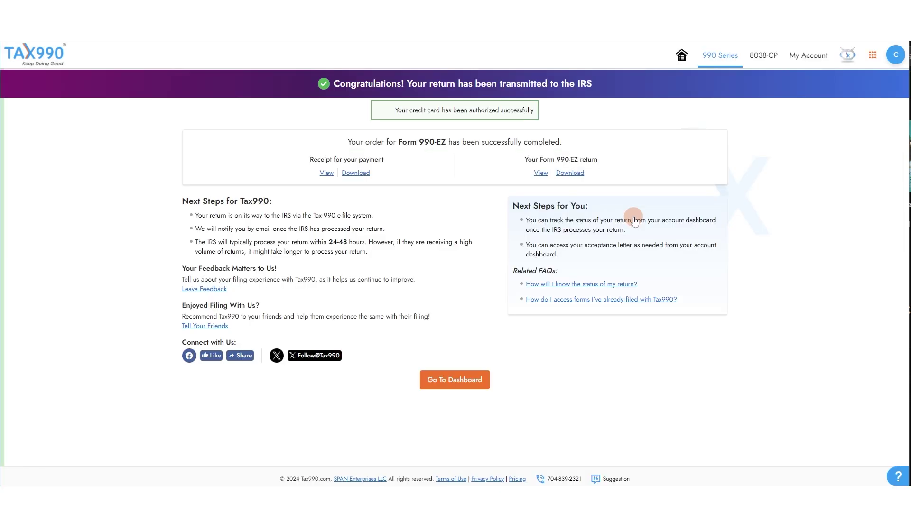